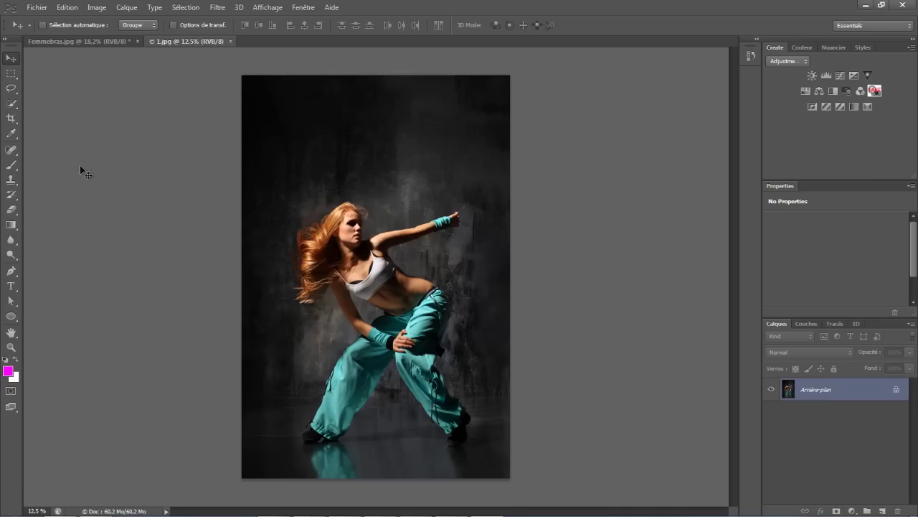
Select the dancer's body, legs and outstretched arm with the Quick Selection tool and a 351 px brush.
{"action": "left_click", "coordinate": [10, 105]}
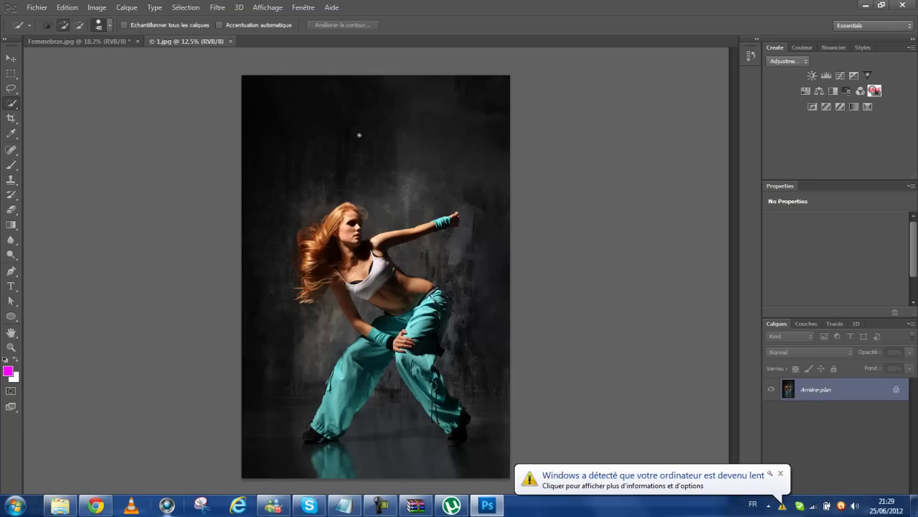
{"action": "left_click", "coordinate": [110, 28]}
{"action": "left_click_drag", "start_coordinate": [73, 60], "coordinate": [141, 59]}
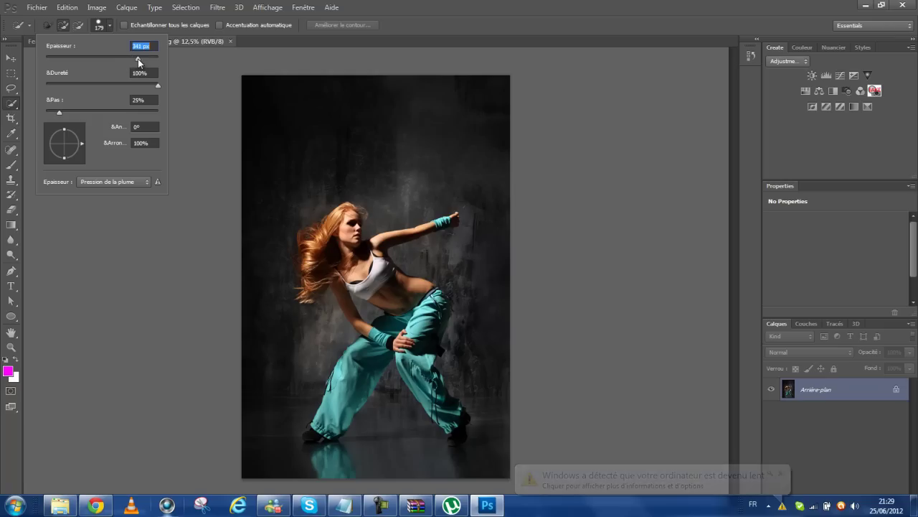
{"action": "left_click", "coordinate": [149, 278]}
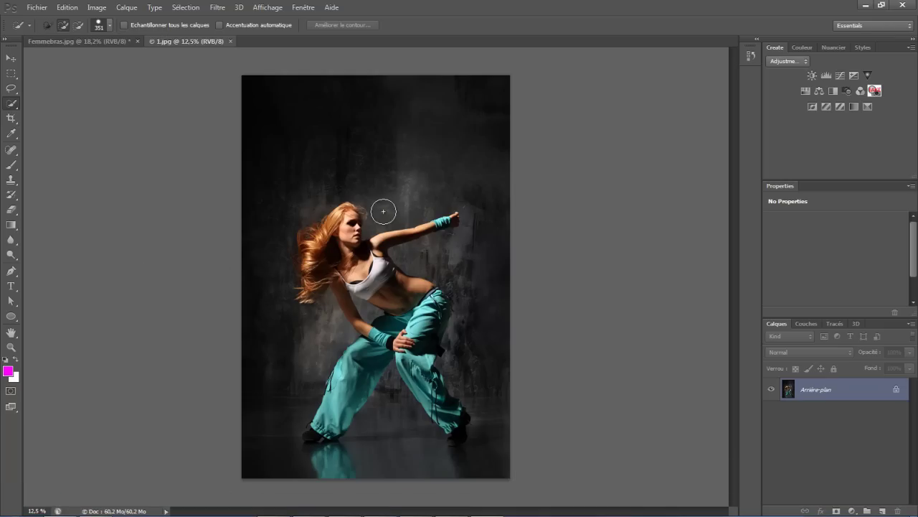
{"action": "mouse_move", "coordinate": [344, 230]}
{"action": "left_mouse_down"}
{"action": "mouse_move", "coordinate": [414, 315]}
{"action": "mouse_move", "coordinate": [373, 350]}
{"action": "mouse_move", "coordinate": [336, 402]}
{"action": "mouse_move", "coordinate": [344, 384]}
{"action": "mouse_move", "coordinate": [340, 393]}
{"action": "mouse_move", "coordinate": [433, 361]}
{"action": "left_mouse_up"}
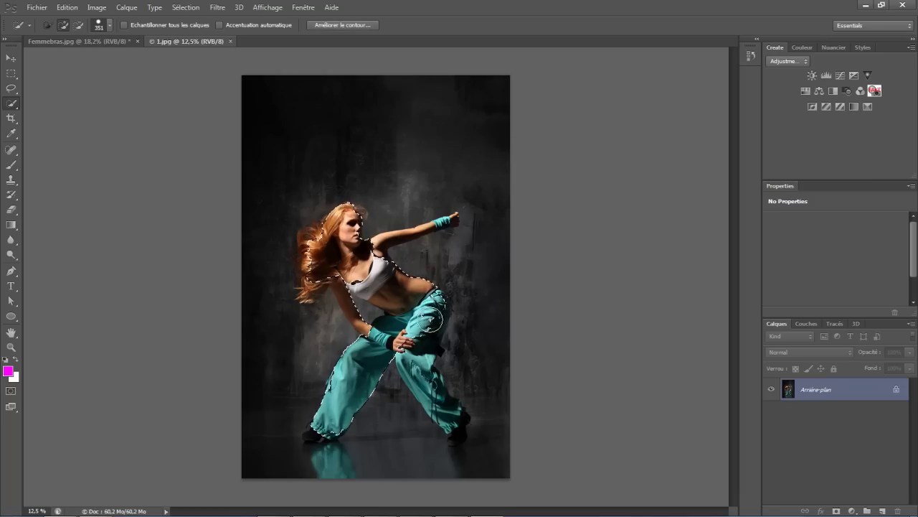
{"action": "left_click_drag", "start_coordinate": [425, 374], "coordinate": [462, 431]}
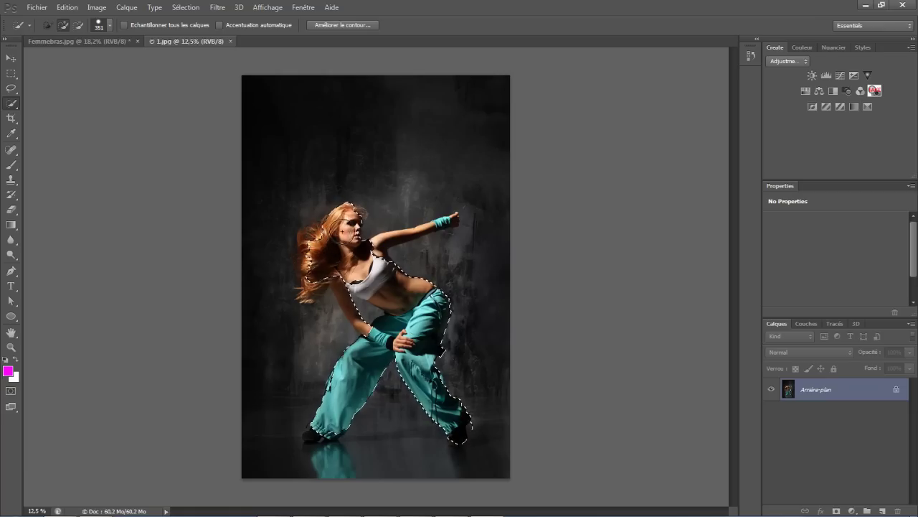
{"action": "mouse_move", "coordinate": [412, 221]}
{"action": "left_mouse_down"}
{"action": "mouse_move", "coordinate": [447, 219]}
{"action": "mouse_move", "coordinate": [455, 240]}
{"action": "left_mouse_up"}
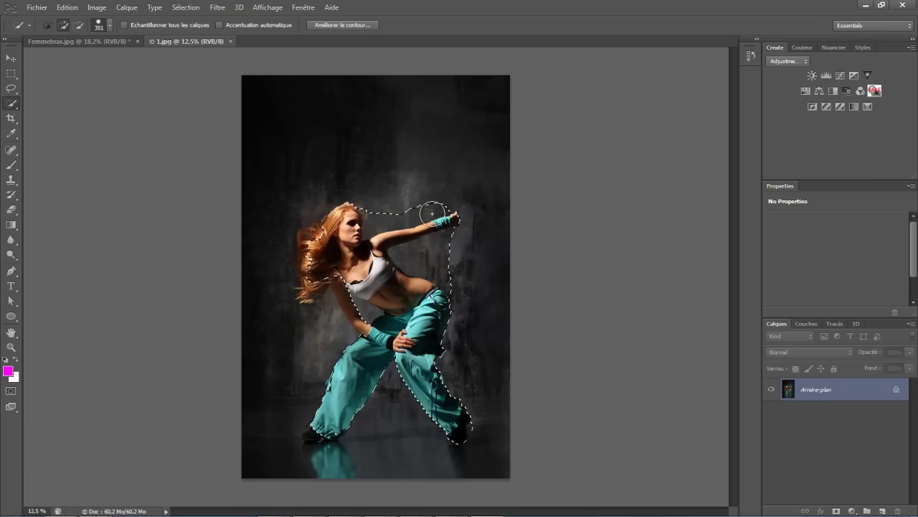
Subtract the background above and below the dancer's outstretched arm from the selection.
{"action": "key", "text": "alt"}
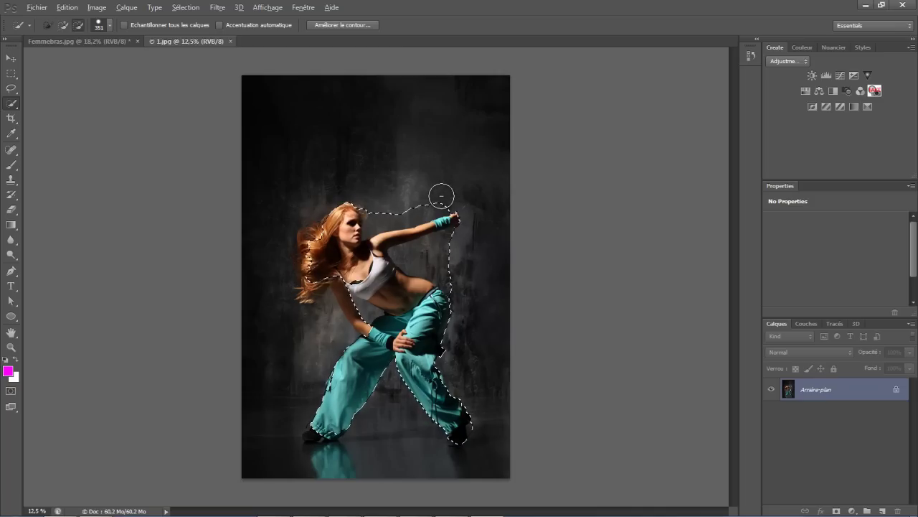
{"action": "mouse_move", "coordinate": [417, 207]}
{"action": "left_mouse_down"}
{"action": "mouse_move", "coordinate": [381, 215]}
{"action": "mouse_move", "coordinate": [441, 203]}
{"action": "mouse_move", "coordinate": [391, 219]}
{"action": "left_mouse_up"}
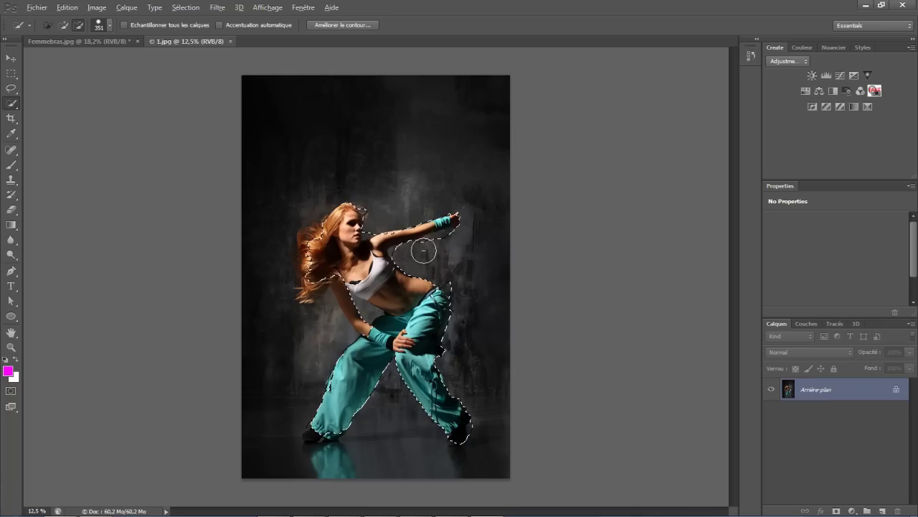
{"action": "left_click", "coordinate": [455, 240], "text": "alt"}
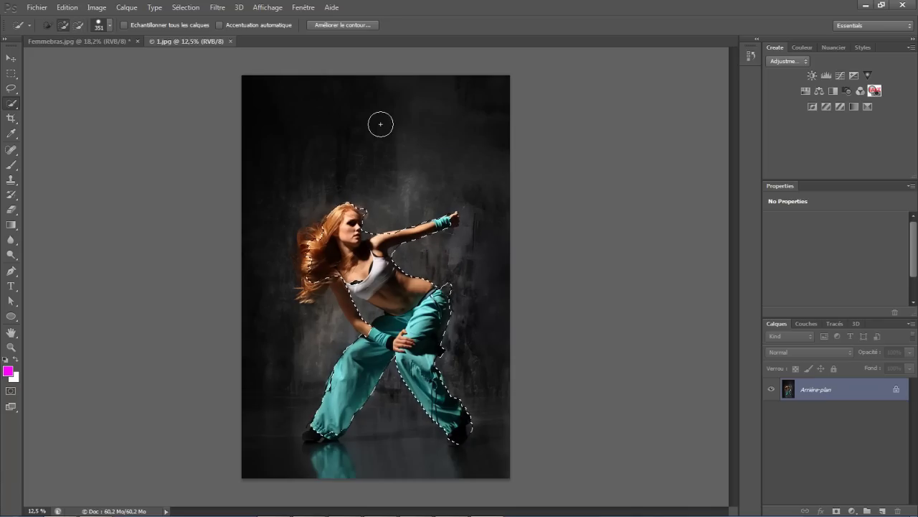
Subtract the background between the dancer's face and shoulder from the selection with a 60 px brush.
{"action": "left_click", "coordinate": [110, 26]}
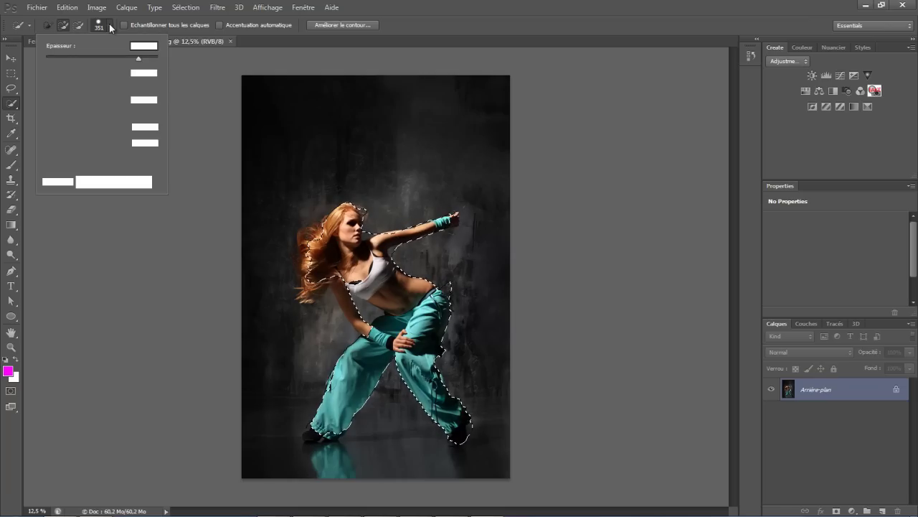
{"action": "left_click_drag", "start_coordinate": [139, 58], "coordinate": [65, 59]}
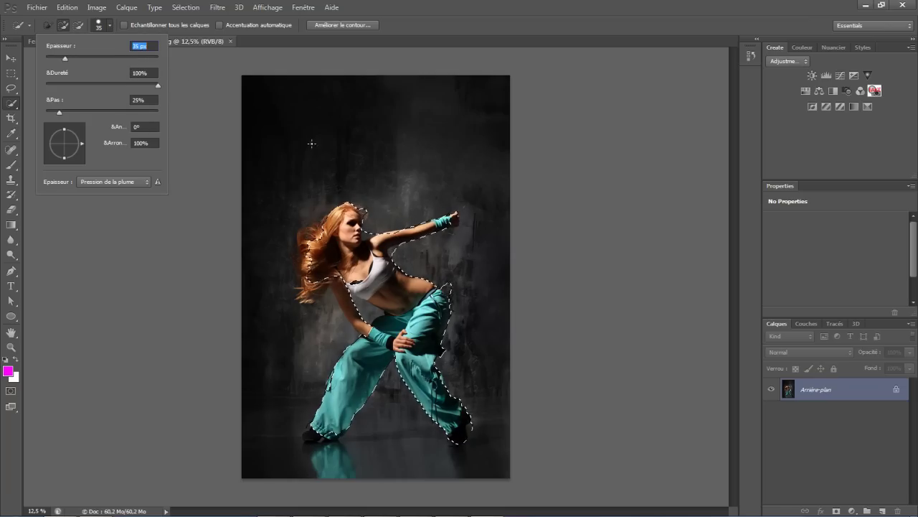
{"action": "left_click_drag", "start_coordinate": [119, 49], "coordinate": [120, 50]}
{"action": "left_click", "coordinate": [124, 321]}
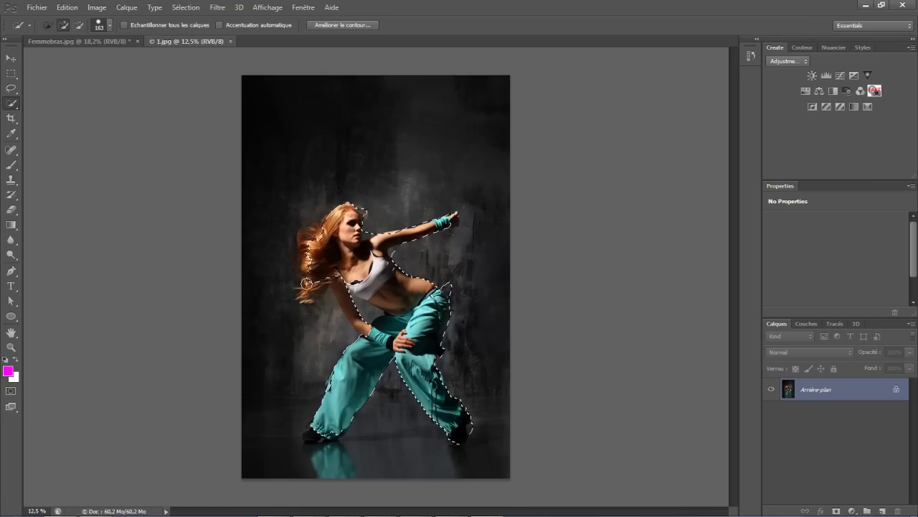
{"action": "key", "text": "alt"}
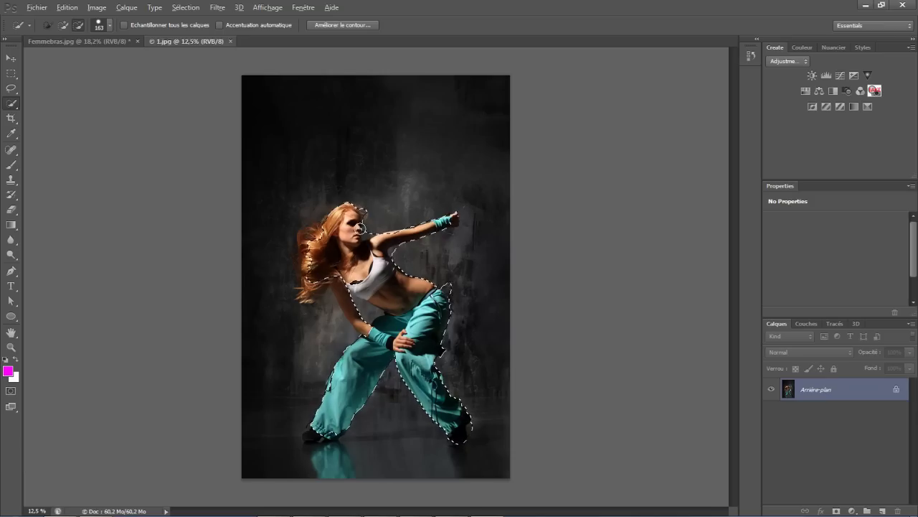
{"action": "scroll", "coordinate": [362, 230], "scroll_direction": "up", "scroll_amount": 1}
{"action": "scroll", "coordinate": [365, 237], "scroll_direction": "down", "scroll_amount": 2}
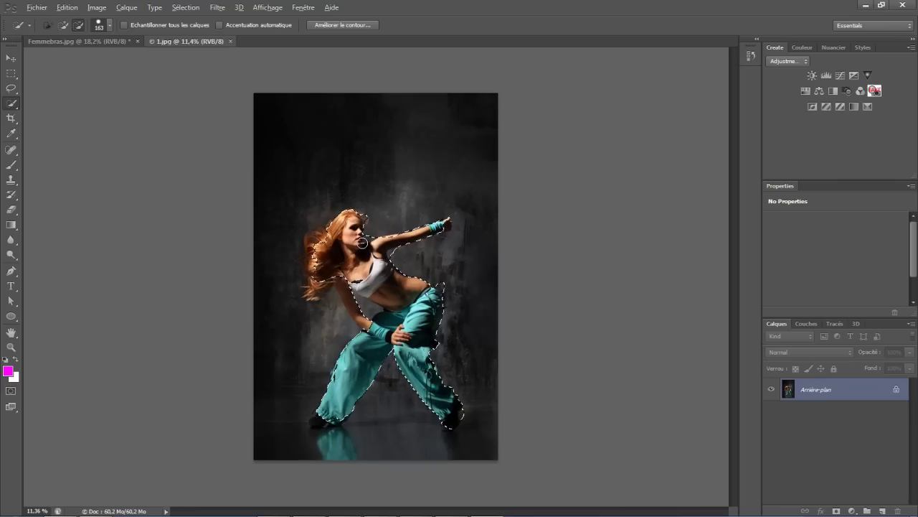
{"action": "scroll", "coordinate": [362, 244], "scroll_direction": "up", "scroll_amount": 3}
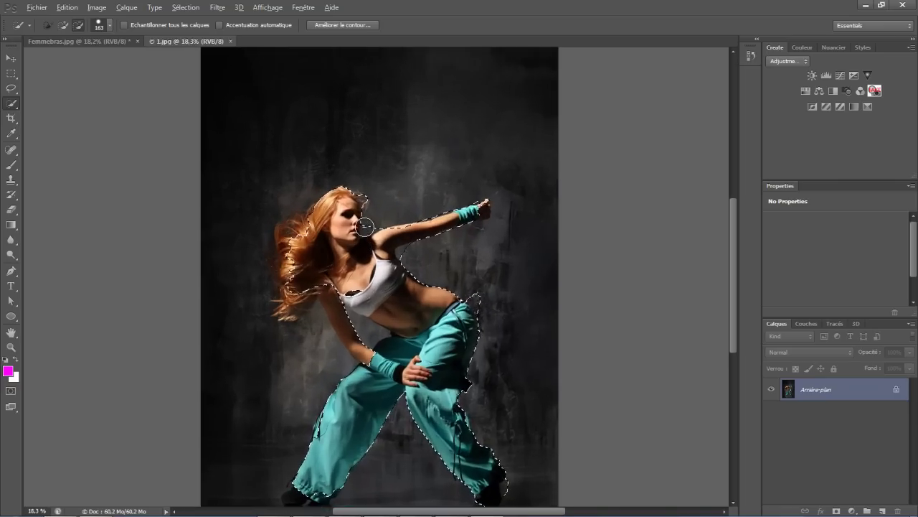
{"action": "scroll", "coordinate": [364, 227], "scroll_direction": "up", "scroll_amount": 4}
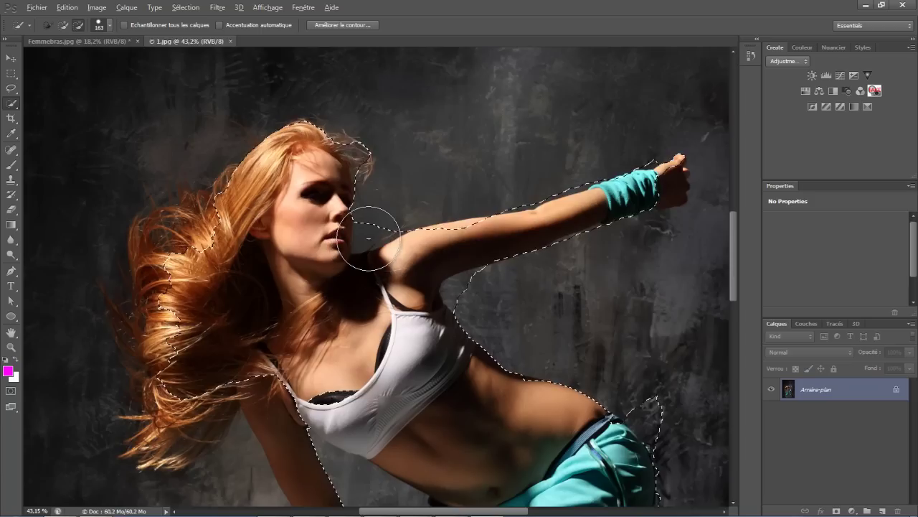
{"action": "scroll", "coordinate": [368, 236], "scroll_direction": "up", "scroll_amount": 3}
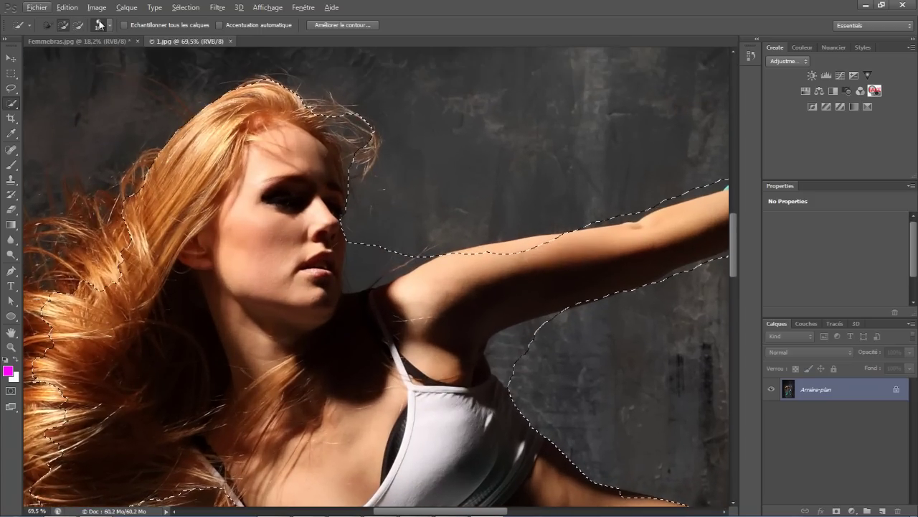
{"action": "left_click", "coordinate": [100, 25]}
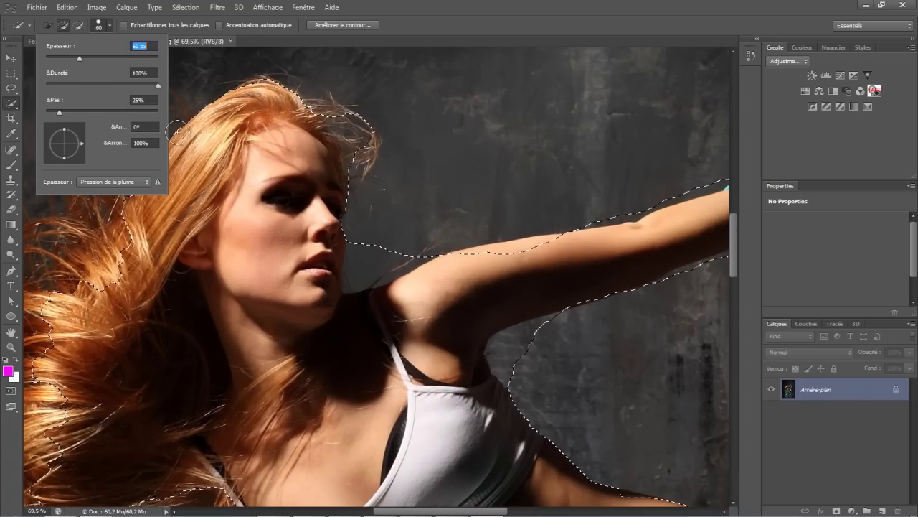
{"action": "left_click", "coordinate": [363, 257], "text": "alt"}
{"action": "mouse_move", "coordinate": [363, 257]}
{"action": "left_mouse_down"}
{"action": "mouse_move", "coordinate": [363, 266]}
{"action": "mouse_move", "coordinate": [397, 259]}
{"action": "mouse_move", "coordinate": [424, 228]}
{"action": "left_mouse_up"}
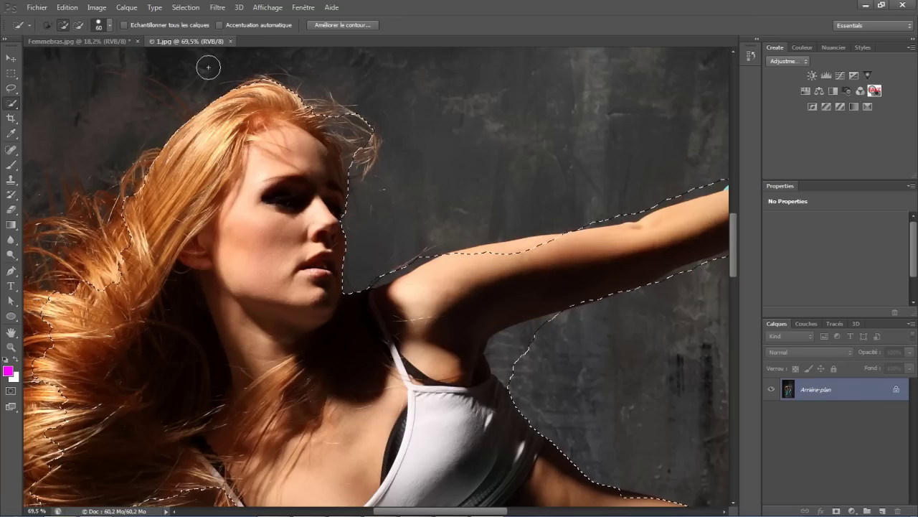
Open Refine Edge for the woman's selection in Femmebras.jpg and refine the contour around her raised hand with a brush size of 79.
{"action": "left_click", "coordinate": [104, 41]}
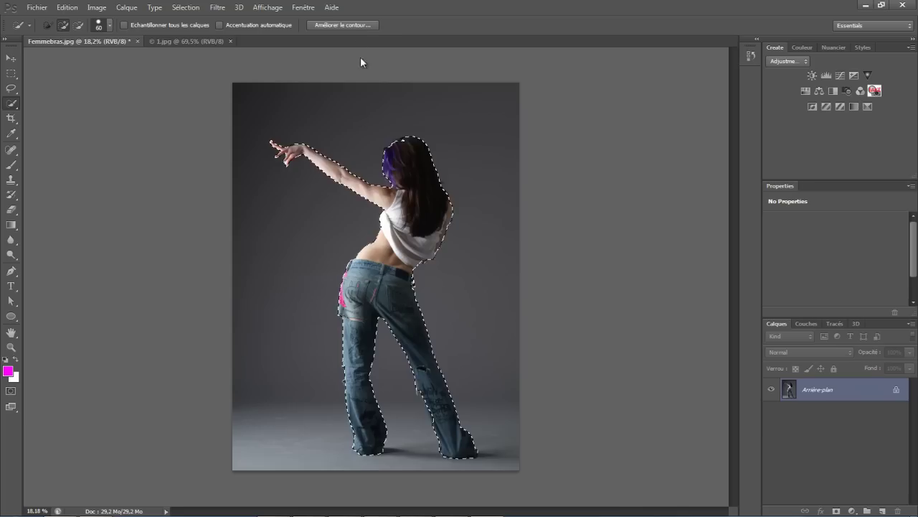
{"action": "left_click", "coordinate": [337, 25]}
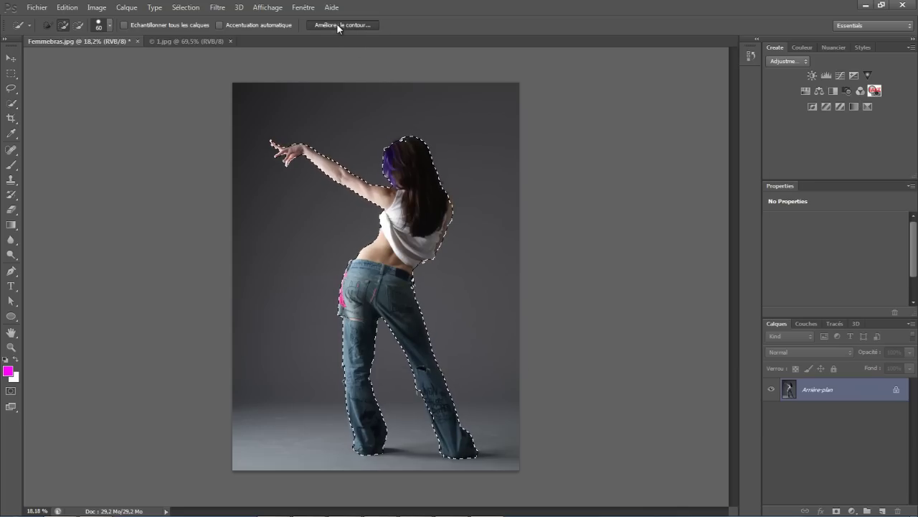
{"action": "mouse_move", "coordinate": [574, 74]}
{"action": "left_mouse_down"}
{"action": "mouse_move", "coordinate": [582, 63]}
{"action": "mouse_move", "coordinate": [580, 81]}
{"action": "left_mouse_up"}
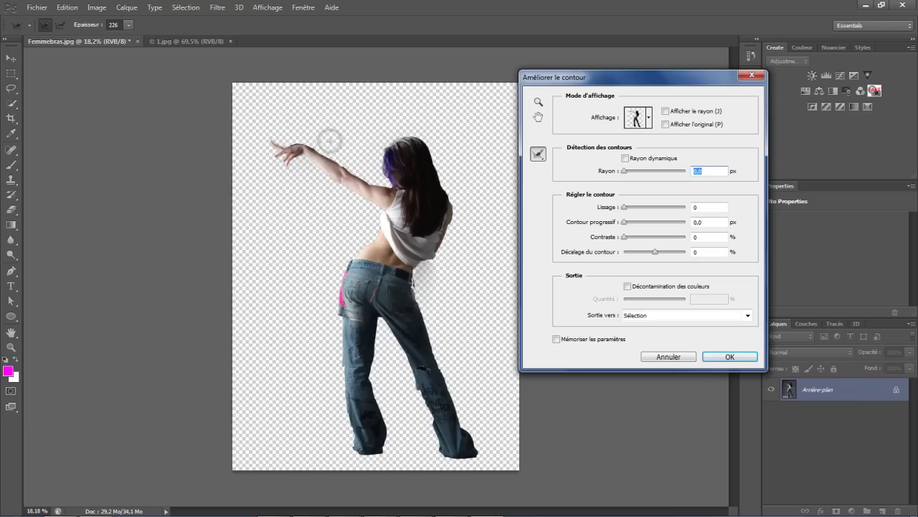
{"action": "left_click", "coordinate": [129, 25]}
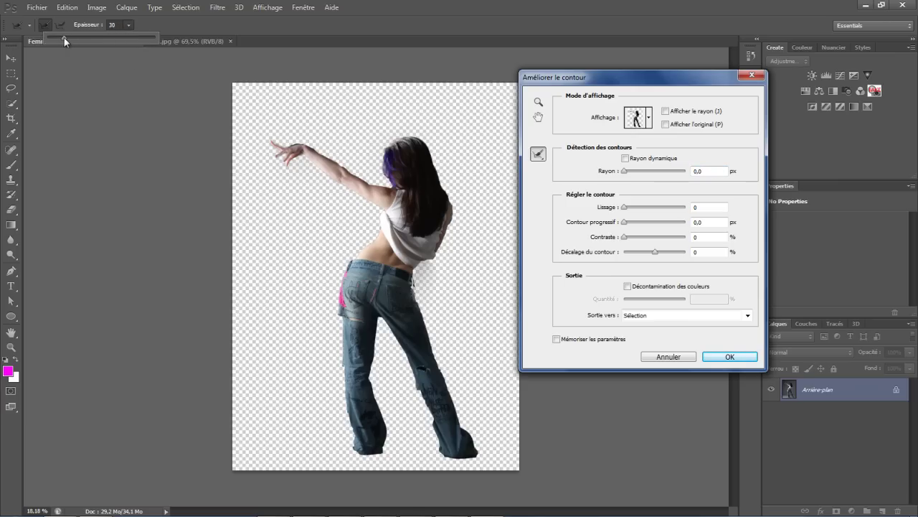
{"action": "left_click", "coordinate": [304, 141]}
{"action": "left_click_drag", "start_coordinate": [307, 141], "coordinate": [290, 143]}
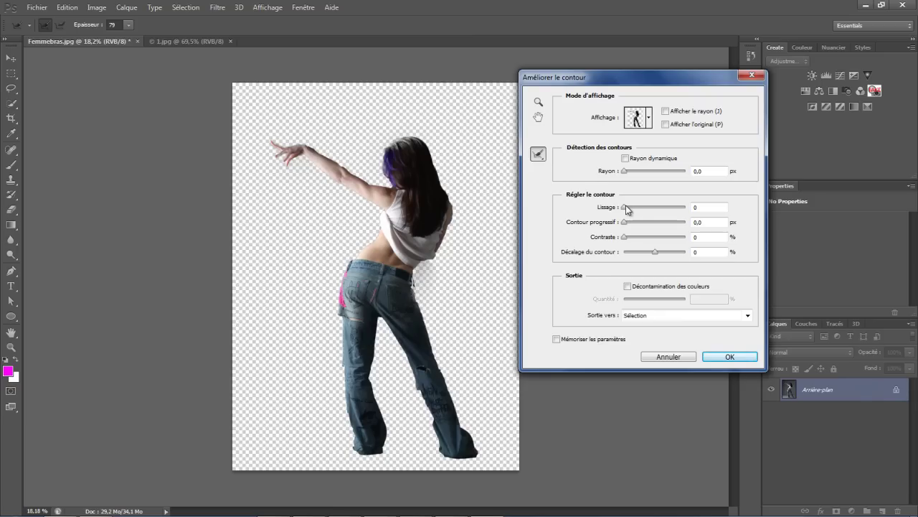
Set the contour smoothing (Lissage) to 21 and output the refined selection to a new document (Nouveau document).
{"action": "left_click_drag", "start_coordinate": [625, 208], "coordinate": [641, 211]}
{"action": "left_click", "coordinate": [748, 315]}
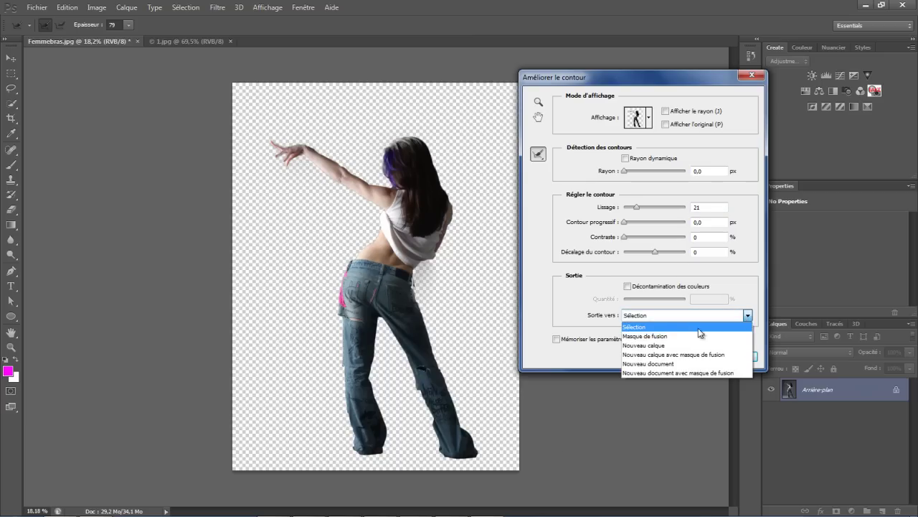
{"action": "left_click", "coordinate": [689, 364]}
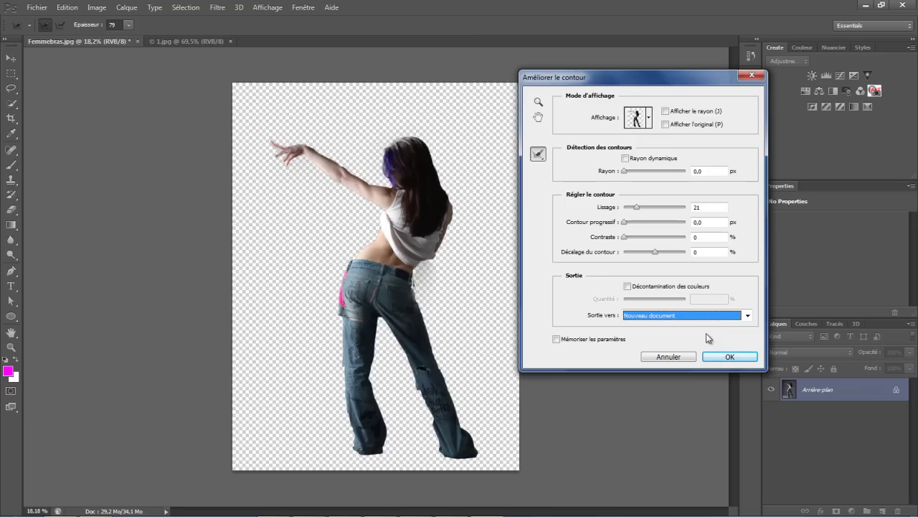
{"action": "left_click", "coordinate": [728, 358]}
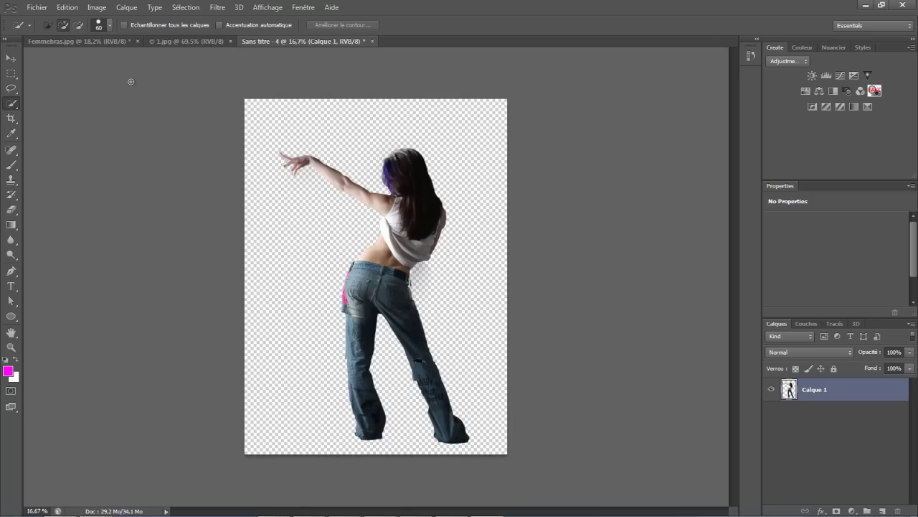
Add a solid color fill layer in magenta ff00fc above the cut-out woman, with normal mode and 100% opacity.
{"action": "left_click", "coordinate": [128, 7]}
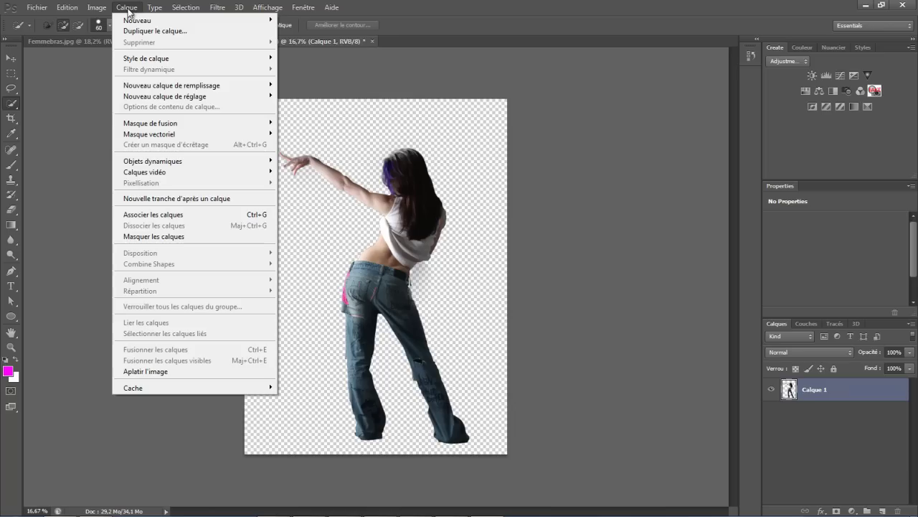
{"action": "mouse_move", "coordinate": [234, 88]}
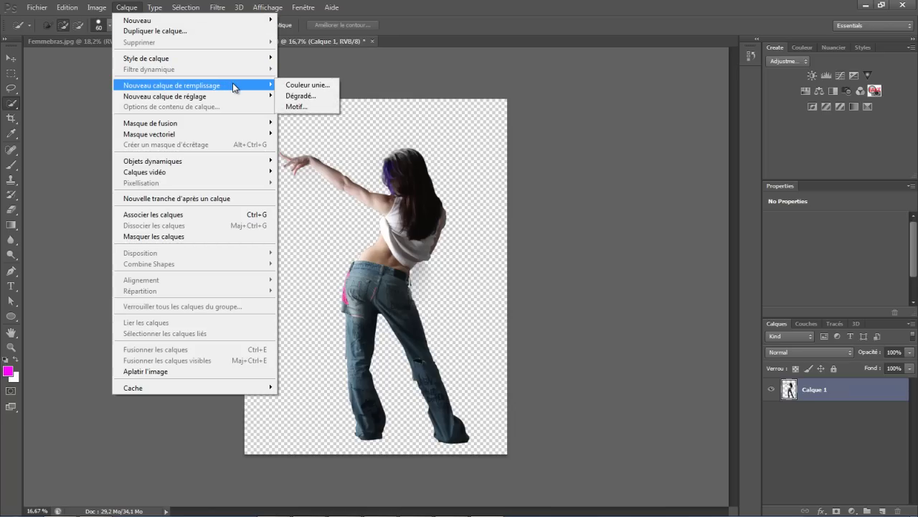
{"action": "left_click", "coordinate": [306, 91]}
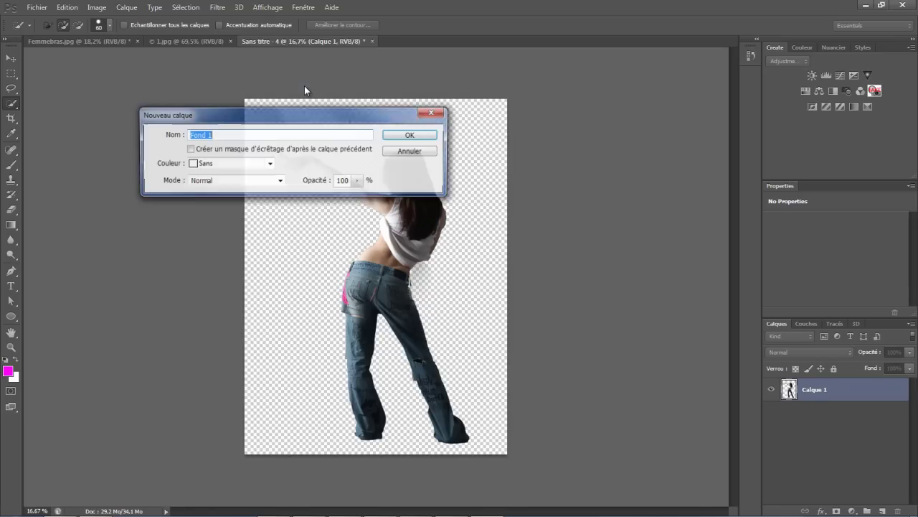
{"action": "left_click", "coordinate": [399, 137]}
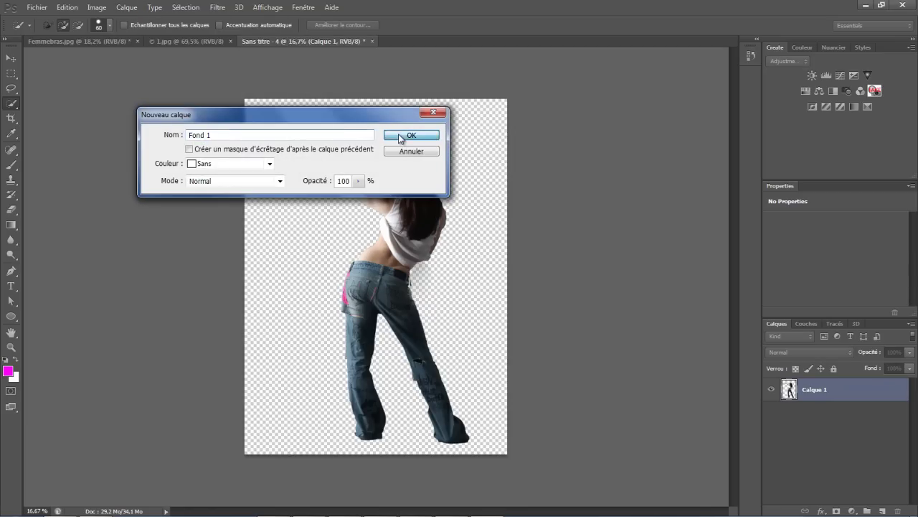
{"action": "mouse_move", "coordinate": [343, 262]}
{"action": "left_mouse_down"}
{"action": "mouse_move", "coordinate": [318, 270]}
{"action": "mouse_move", "coordinate": [258, 348]}
{"action": "mouse_move", "coordinate": [265, 367]}
{"action": "mouse_move", "coordinate": [238, 373]}
{"action": "mouse_move", "coordinate": [251, 380]}
{"action": "mouse_move", "coordinate": [239, 396]}
{"action": "mouse_move", "coordinate": [205, 241]}
{"action": "mouse_move", "coordinate": [206, 270]}
{"action": "mouse_move", "coordinate": [204, 253]}
{"action": "mouse_move", "coordinate": [227, 270]}
{"action": "mouse_move", "coordinate": [342, 251]}
{"action": "mouse_move", "coordinate": [353, 218]}
{"action": "left_mouse_up"}
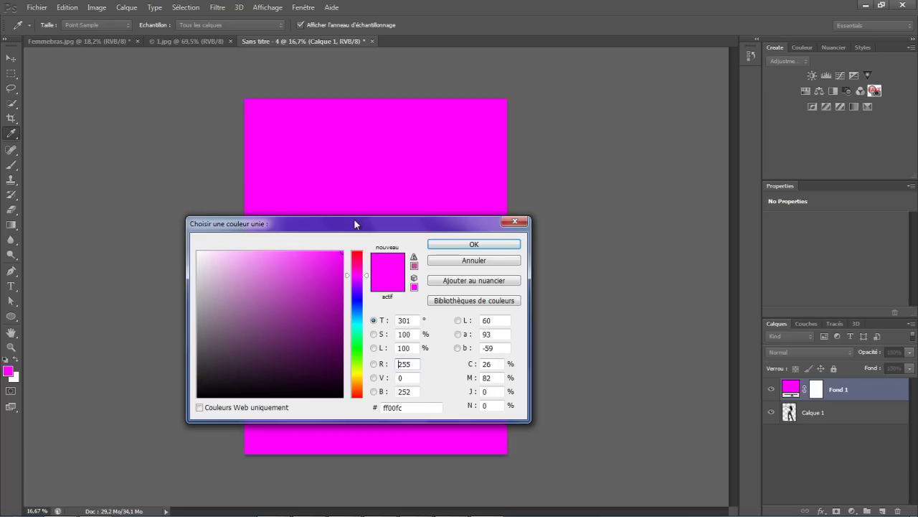
{"action": "left_click", "coordinate": [485, 246]}
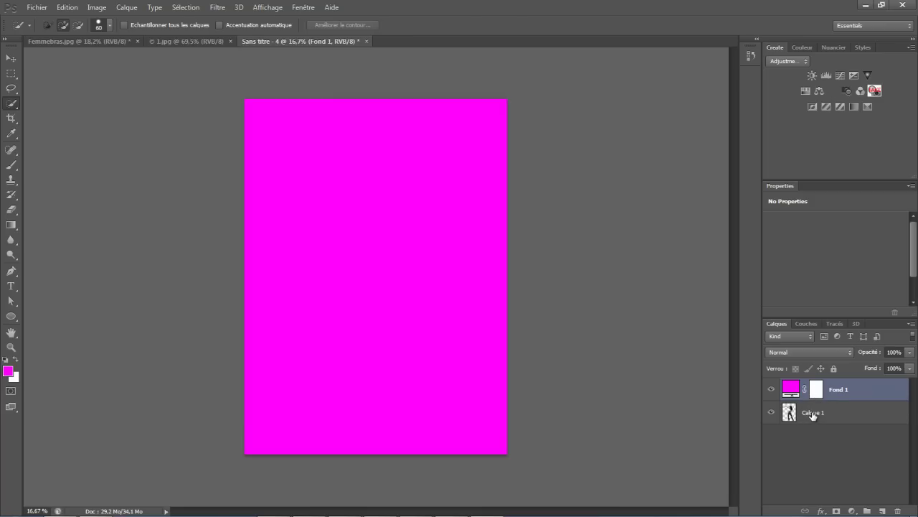
Move the magenta fill layer beneath the cut-out woman's layer and delete that fill layer.
{"action": "left_click", "coordinate": [813, 414]}
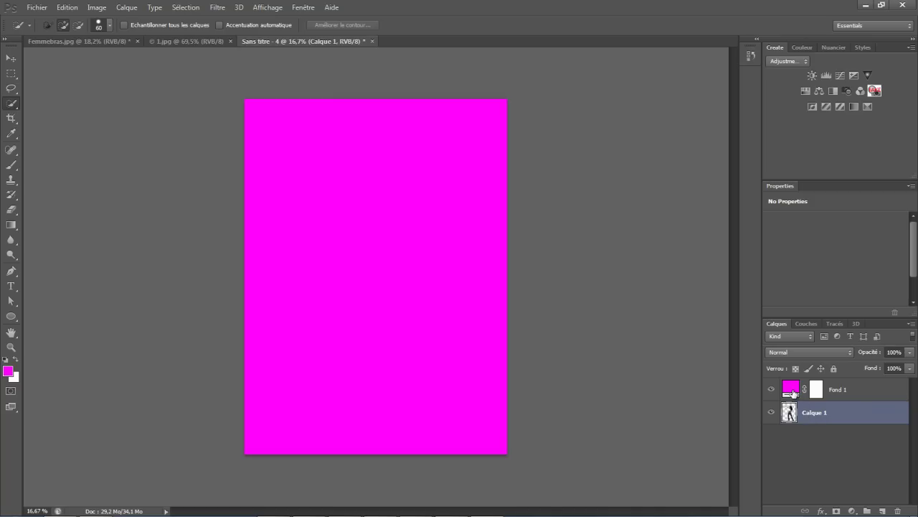
{"action": "left_click", "coordinate": [794, 392]}
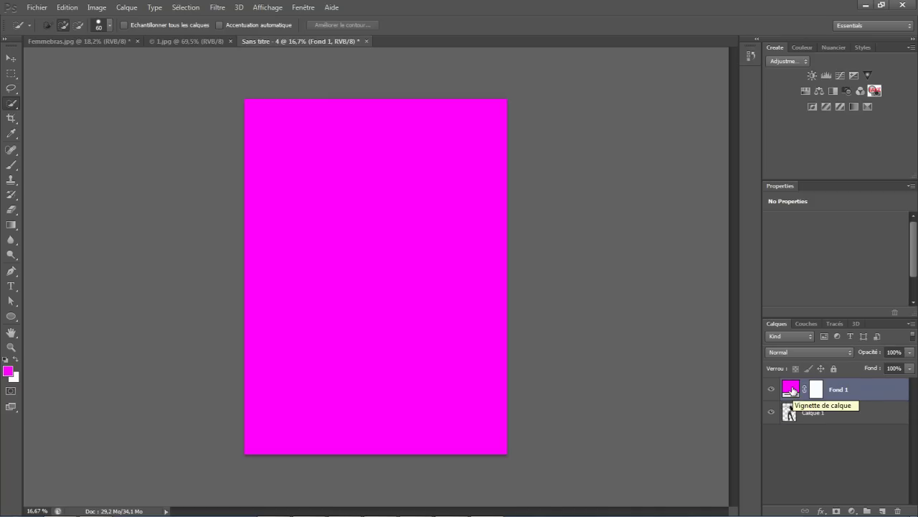
{"action": "left_click_drag", "start_coordinate": [792, 389], "coordinate": [795, 426]}
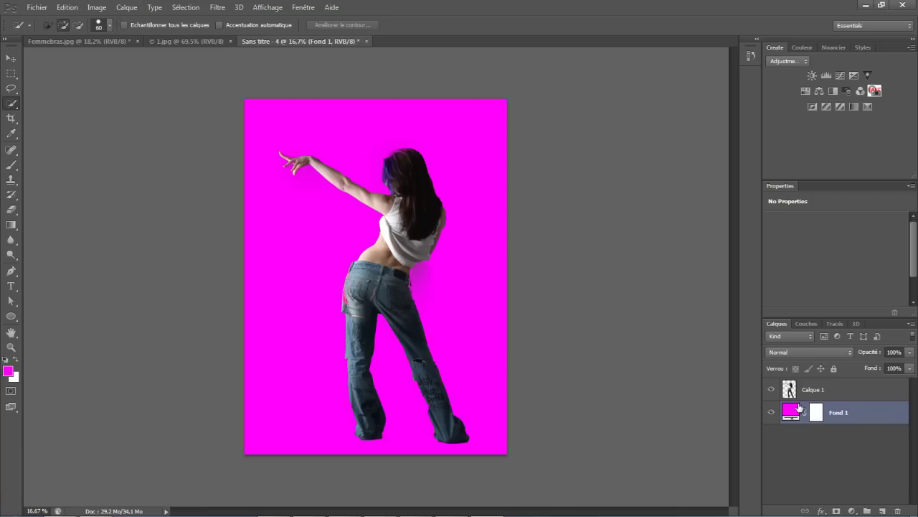
{"action": "key", "text": "Delete"}
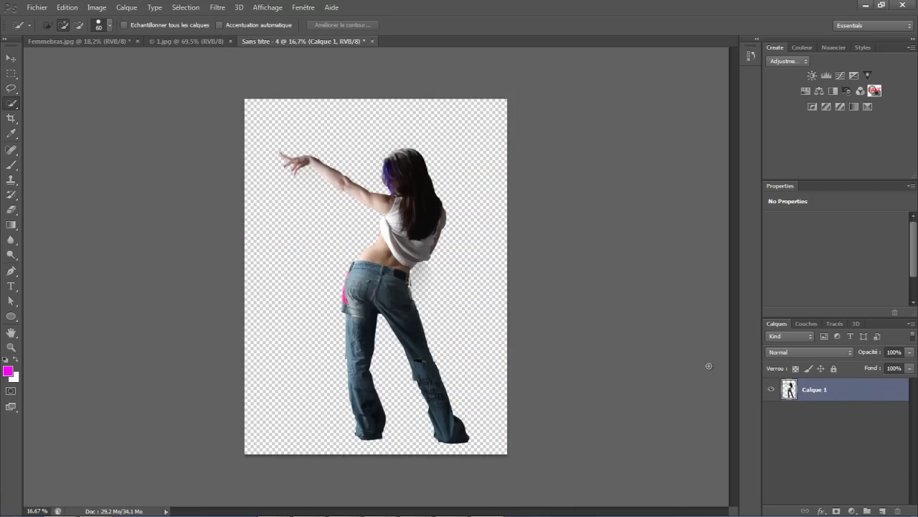
Add a gradient fill layer (Dégradé) above the cut-out woman with normal mode and 100% opacity.
{"action": "left_click", "coordinate": [126, 7]}
{"action": "mouse_move", "coordinate": [231, 87]}
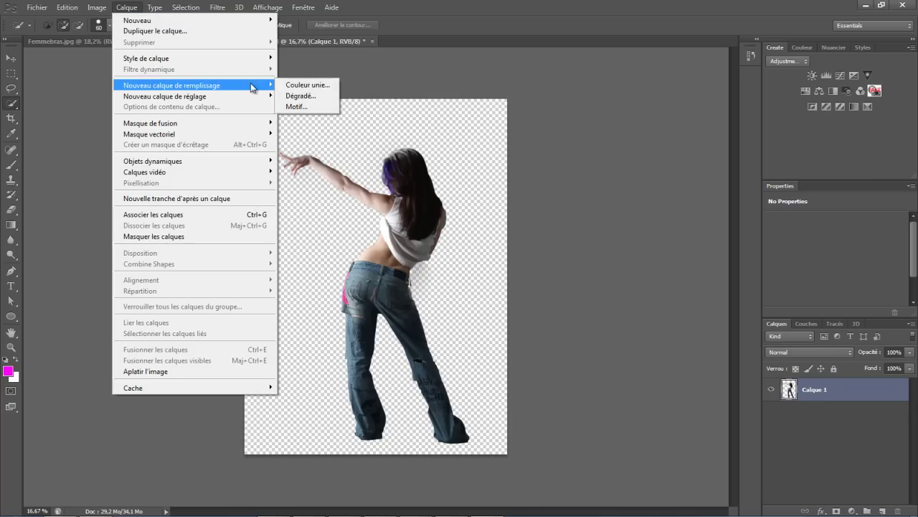
{"action": "left_click", "coordinate": [297, 92]}
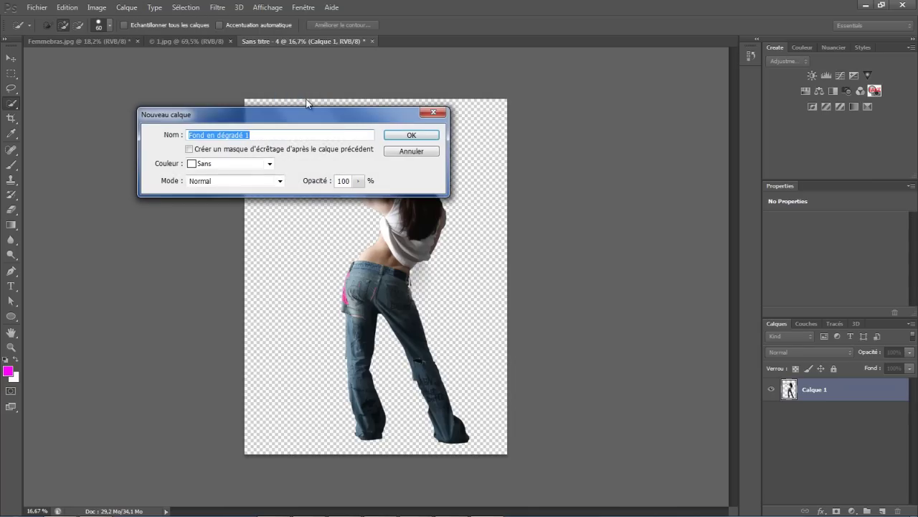
{"action": "left_click", "coordinate": [422, 137]}
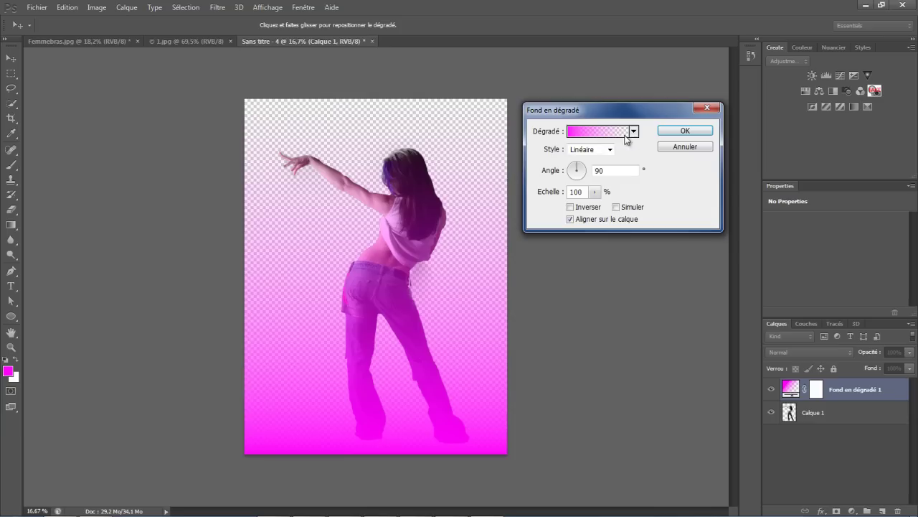
Edit the fill's gradient and set its starting color stop to blue 0c00fc.
{"action": "left_click", "coordinate": [610, 133]}
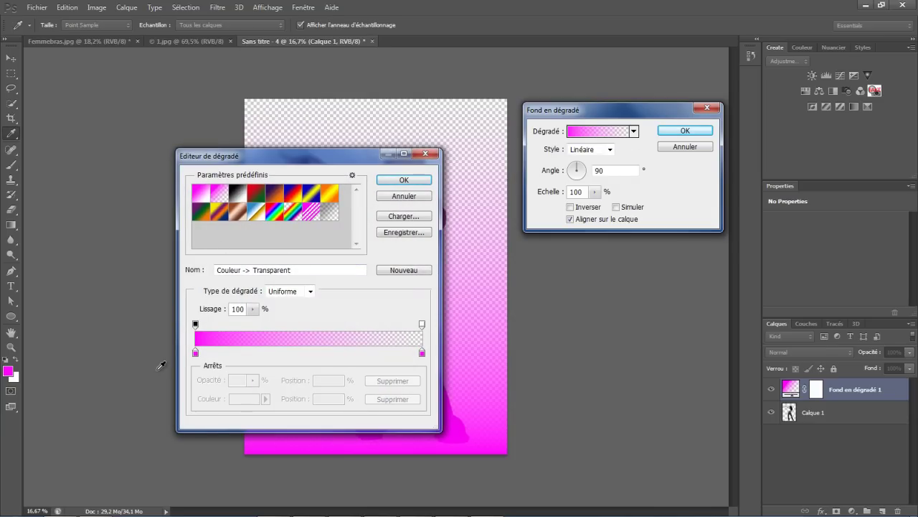
{"action": "left_click", "coordinate": [195, 353]}
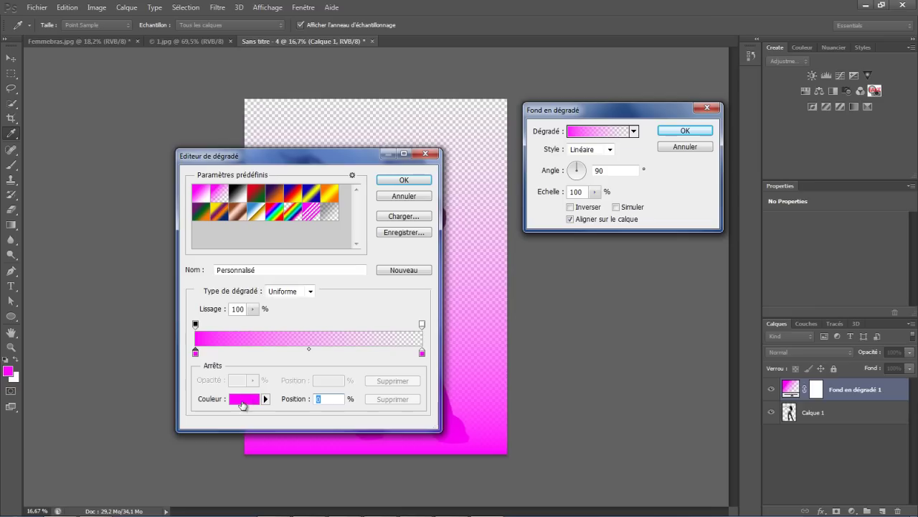
{"action": "left_click", "coordinate": [243, 400]}
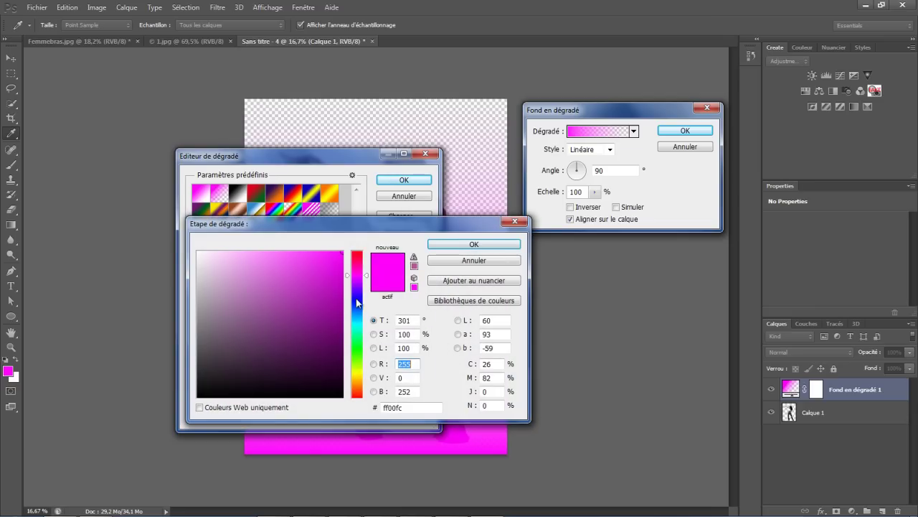
{"action": "left_click", "coordinate": [354, 300]}
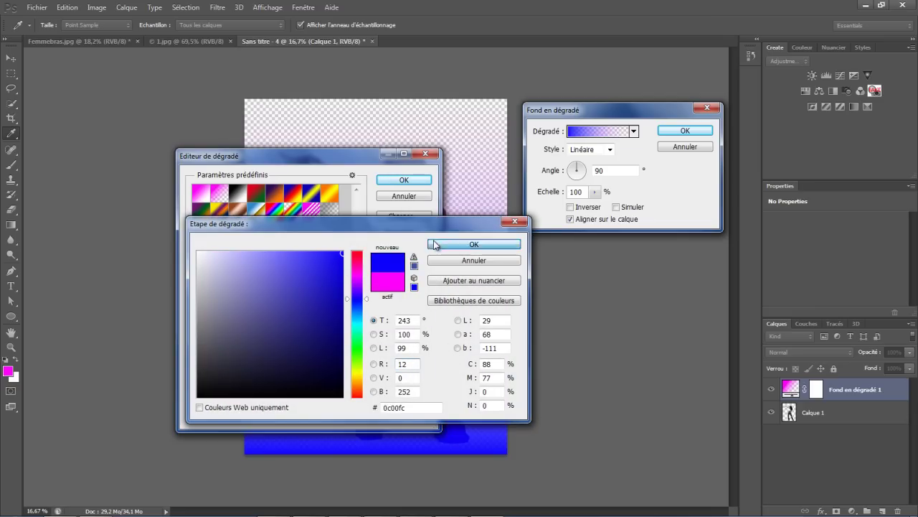
{"action": "left_click", "coordinate": [435, 245]}
Set the gradient's end color stop at position 100% to pure red.
{"action": "left_click", "coordinate": [422, 352]}
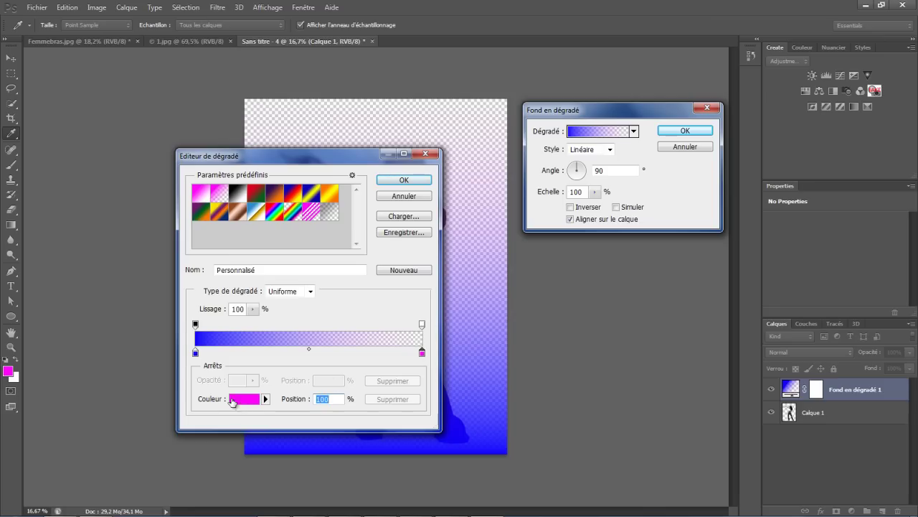
{"action": "left_click", "coordinate": [242, 397]}
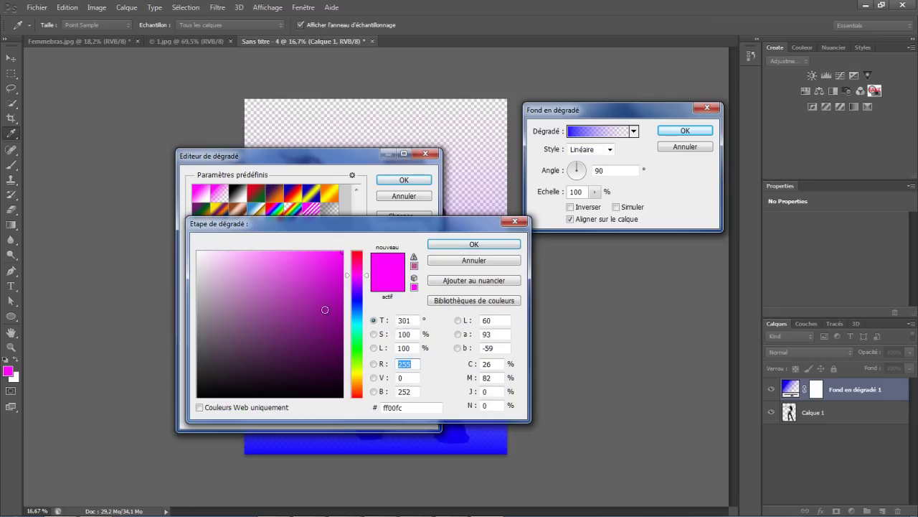
{"action": "left_click_drag", "start_coordinate": [362, 273], "coordinate": [362, 250]}
{"action": "left_click", "coordinate": [438, 246]}
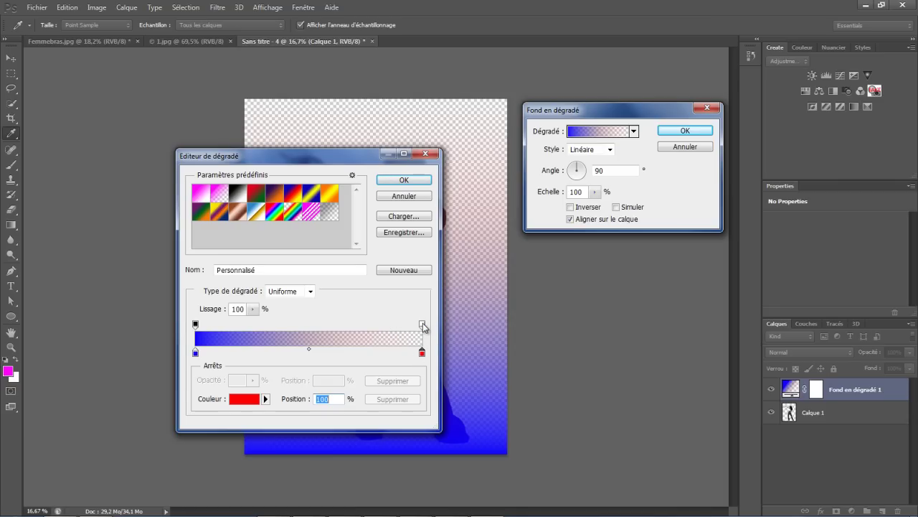
Set the opacity of the gradient's end stop to 100% and accept the edited gradient.
{"action": "left_click", "coordinate": [423, 325]}
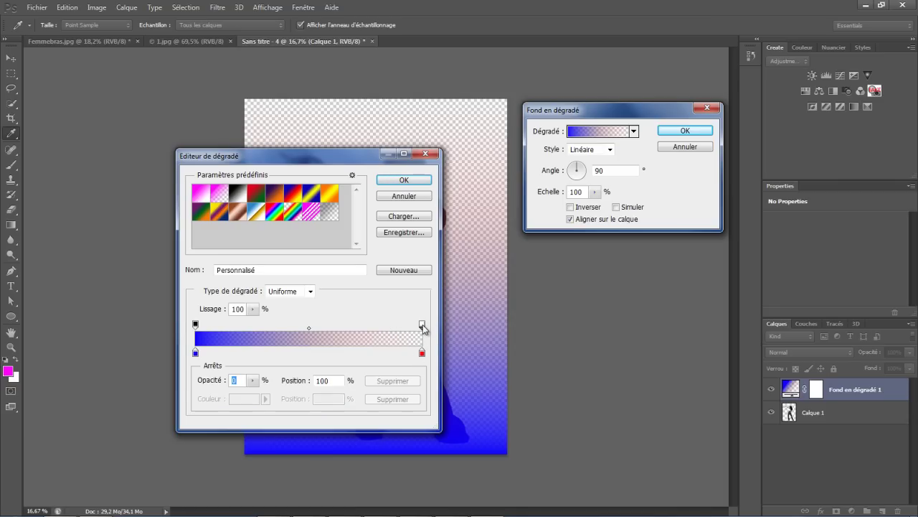
{"action": "left_click", "coordinate": [253, 381]}
{"action": "left_click_drag", "start_coordinate": [257, 400], "coordinate": [302, 399]}
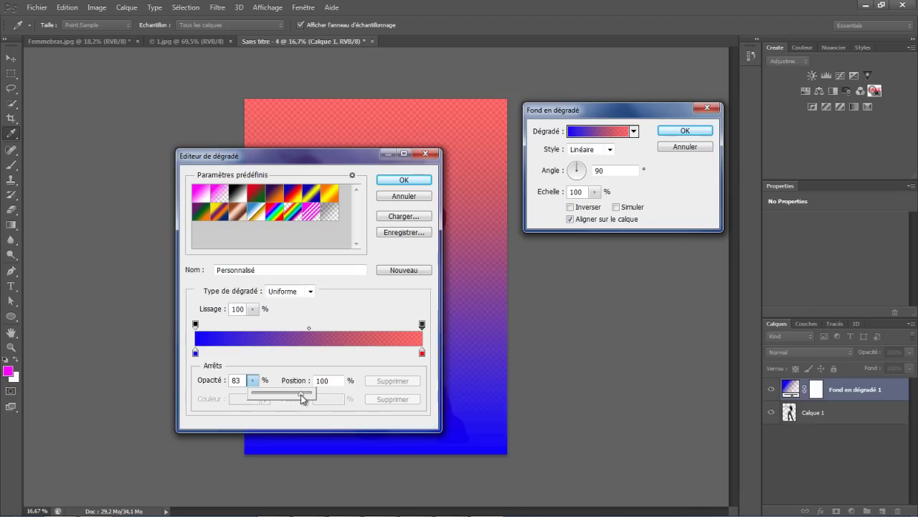
{"action": "left_click_drag", "start_coordinate": [301, 395], "coordinate": [323, 394]}
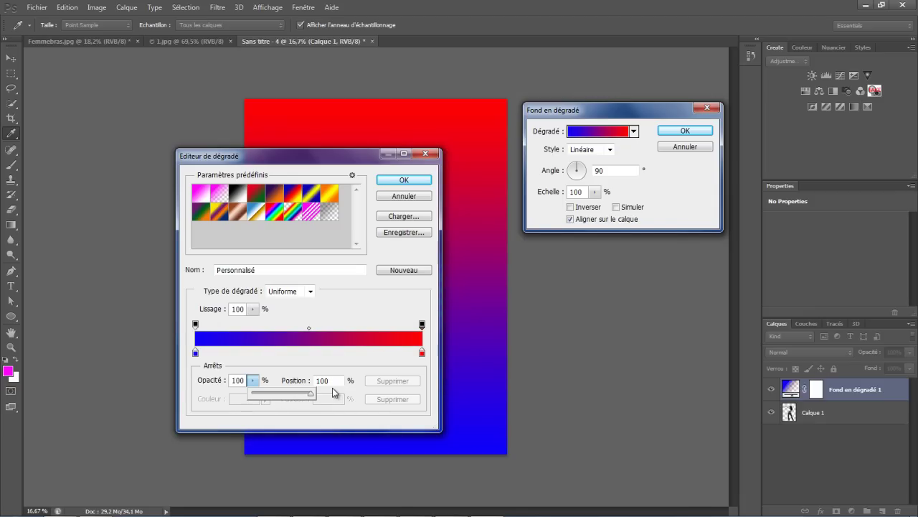
{"action": "left_click", "coordinate": [356, 366]}
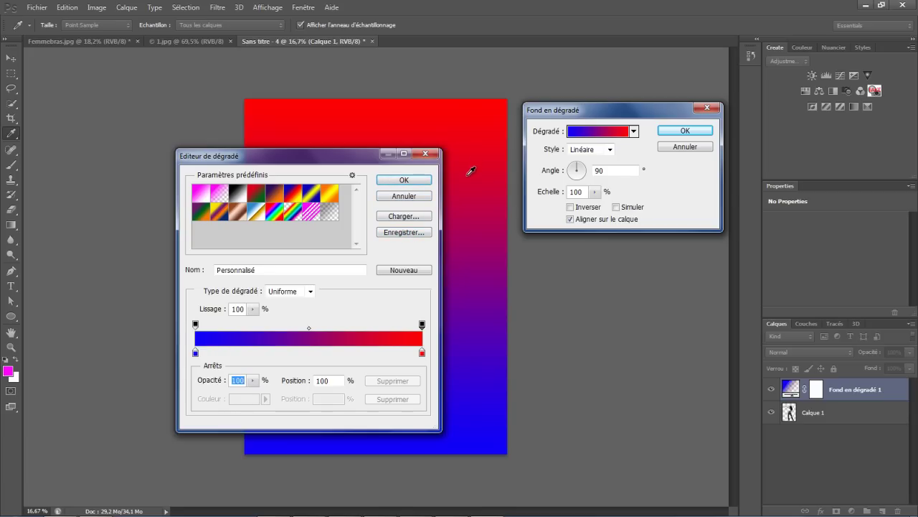
{"action": "left_click", "coordinate": [400, 184]}
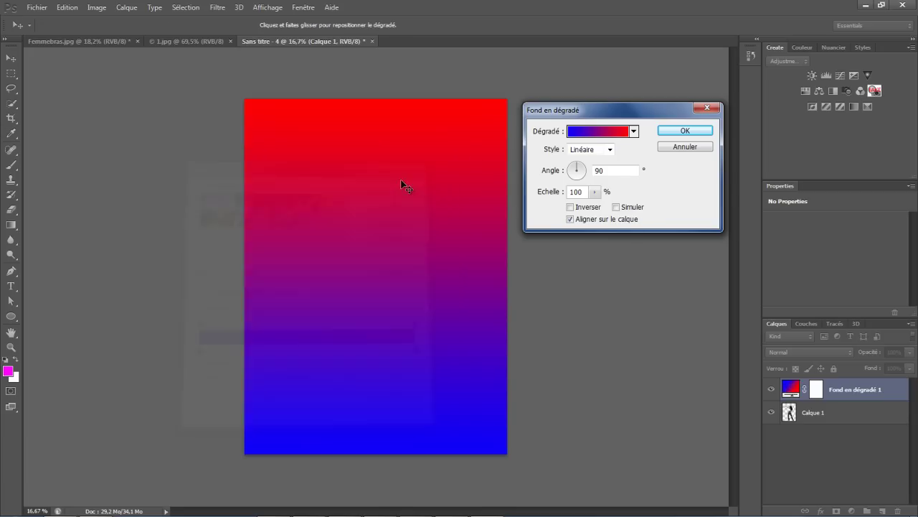
Try the Angle, Réfléchi and Losange styles on the gradient fill.
{"action": "left_click", "coordinate": [609, 150]}
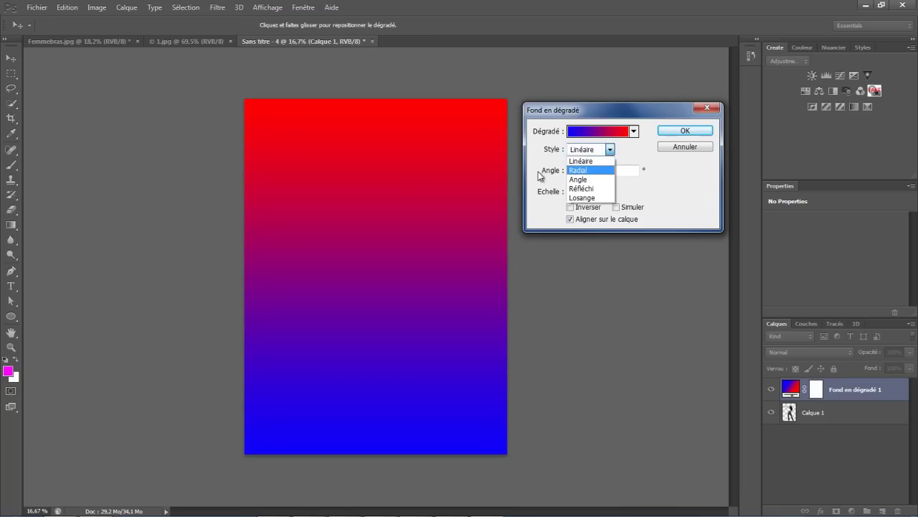
{"action": "left_click", "coordinate": [586, 180]}
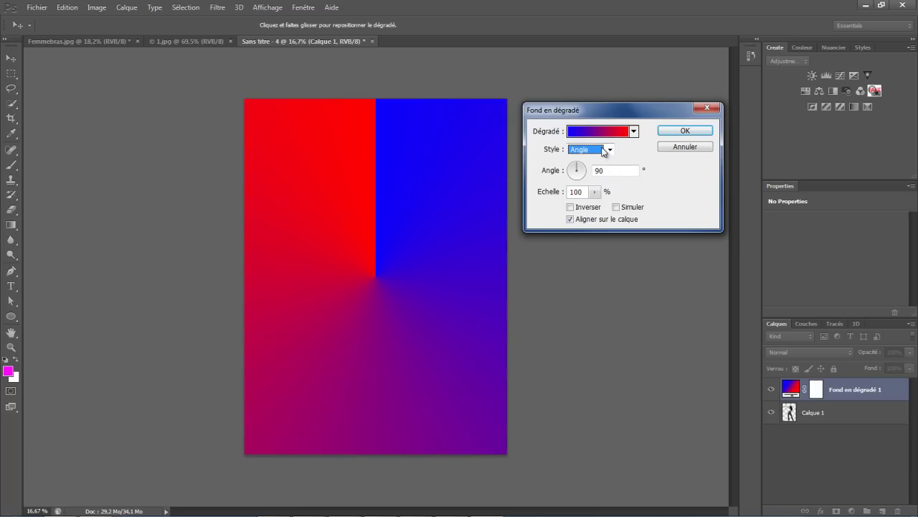
{"action": "left_click", "coordinate": [610, 150]}
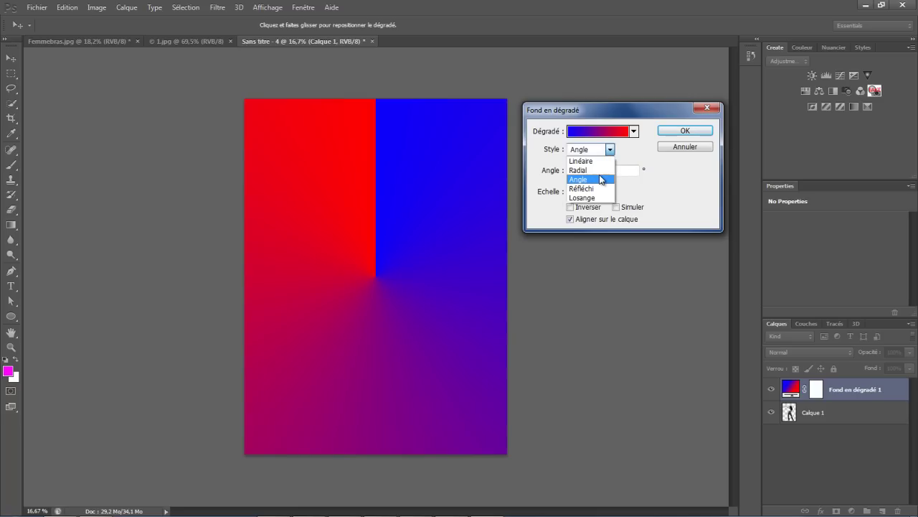
{"action": "left_click", "coordinate": [590, 189]}
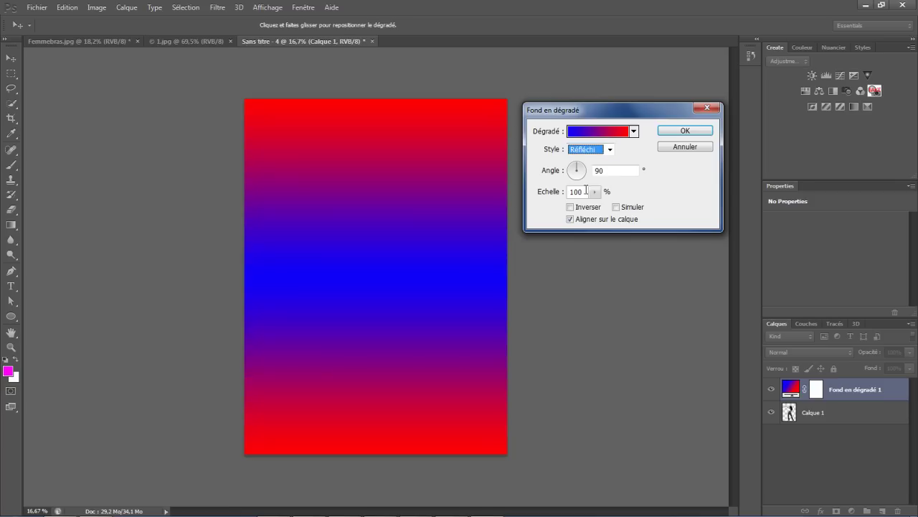
{"action": "left_click", "coordinate": [609, 150]}
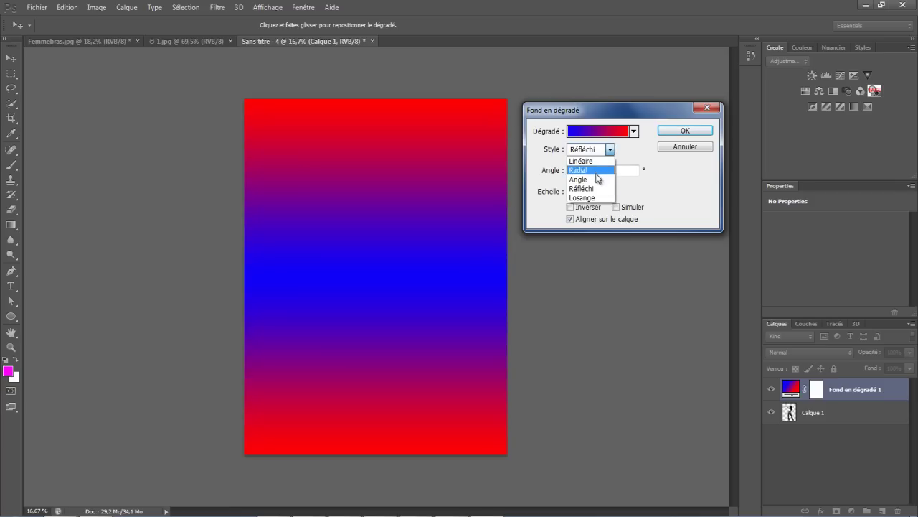
{"action": "left_click", "coordinate": [594, 180]}
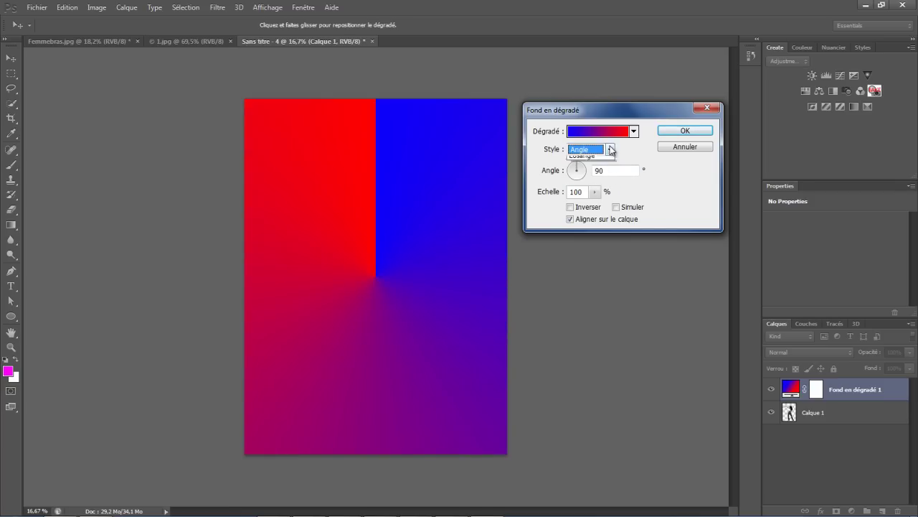
{"action": "left_click", "coordinate": [609, 150]}
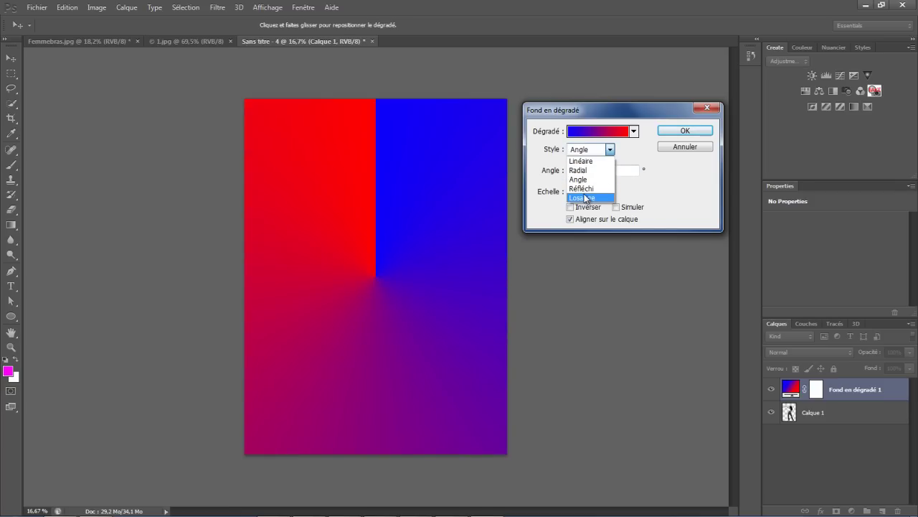
{"action": "left_click", "coordinate": [587, 198]}
Set the gradient fill's style to Radial and its scale (Echelle) to 199%.
{"action": "left_click", "coordinate": [607, 150]}
{"action": "left_click", "coordinate": [587, 167]}
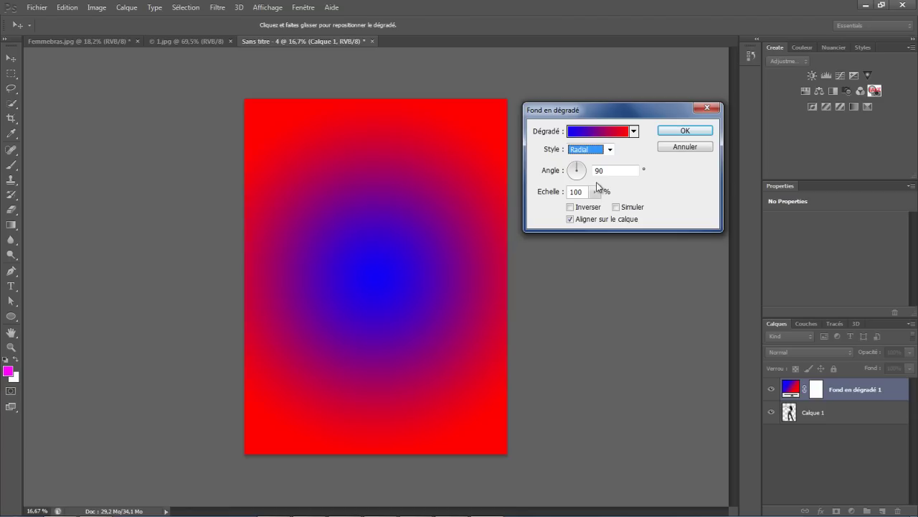
{"action": "left_click", "coordinate": [594, 192]}
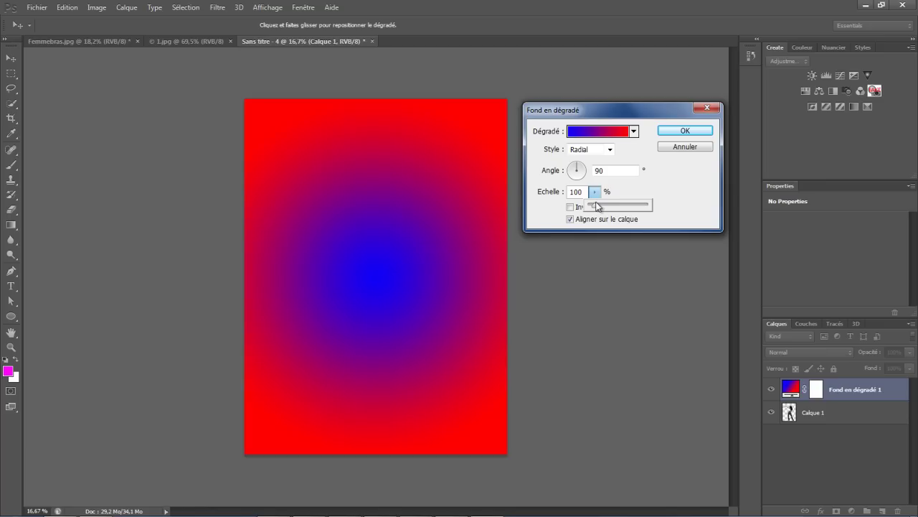
{"action": "left_click_drag", "start_coordinate": [597, 209], "coordinate": [603, 210]}
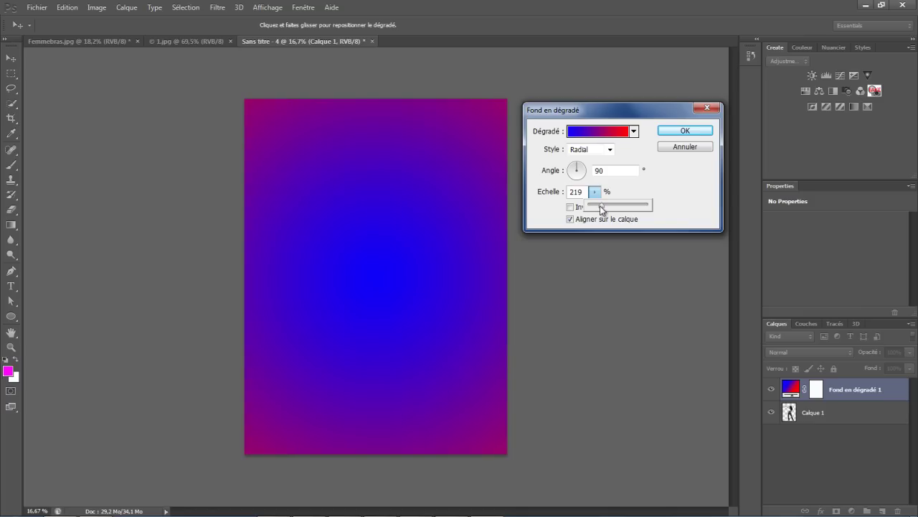
{"action": "mouse_move", "coordinate": [601, 209]}
{"action": "left_mouse_down"}
{"action": "mouse_move", "coordinate": [590, 209]}
{"action": "mouse_move", "coordinate": [600, 208]}
{"action": "left_mouse_up"}
{"action": "left_click", "coordinate": [672, 195]}
Try reversing the radial gradient's colors with the Inverser option and leave the option off.
{"action": "left_click", "coordinate": [570, 208]}
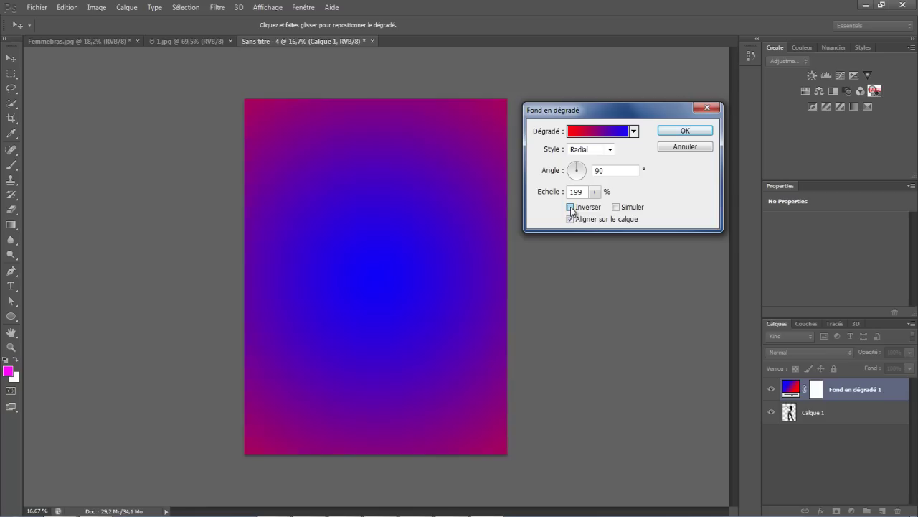
{"action": "left_click", "coordinate": [570, 207]}
{"action": "left_click", "coordinate": [570, 207]}
{"action": "left_click", "coordinate": [570, 208]}
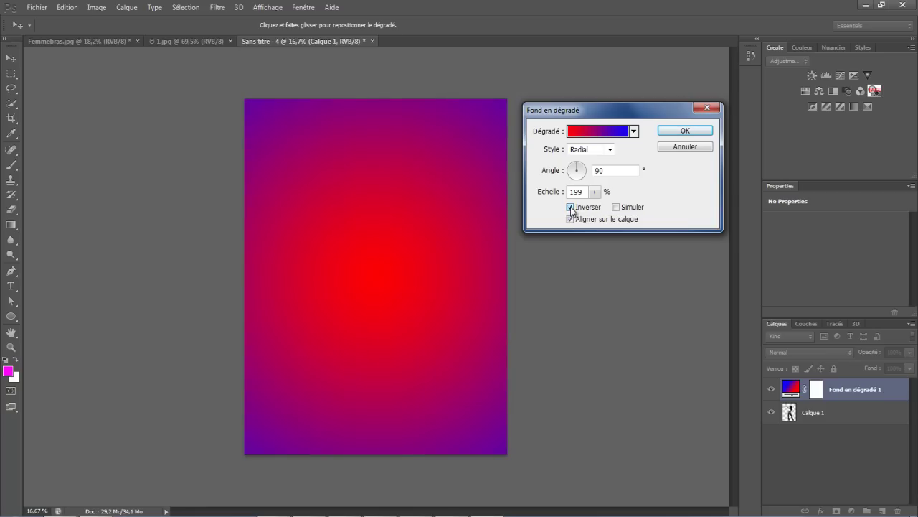
{"action": "left_click", "coordinate": [570, 207]}
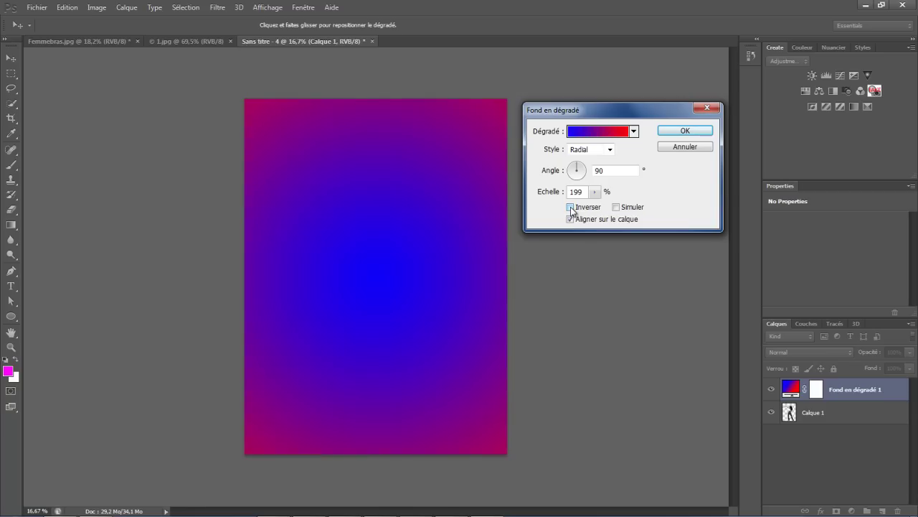
Accept the gradient fill and move its layer below the cut-out woman, and switch to the 1.jpg document.
{"action": "left_click", "coordinate": [677, 137]}
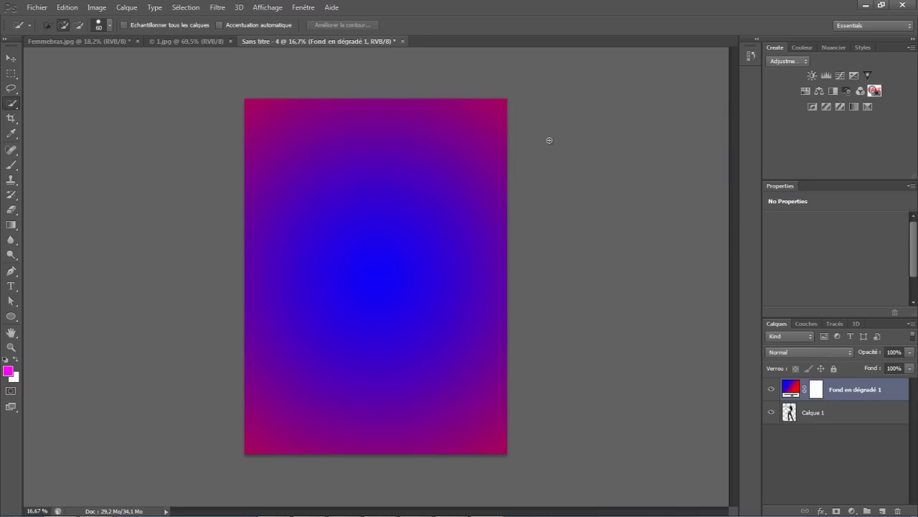
{"action": "left_click_drag", "start_coordinate": [789, 391], "coordinate": [797, 423]}
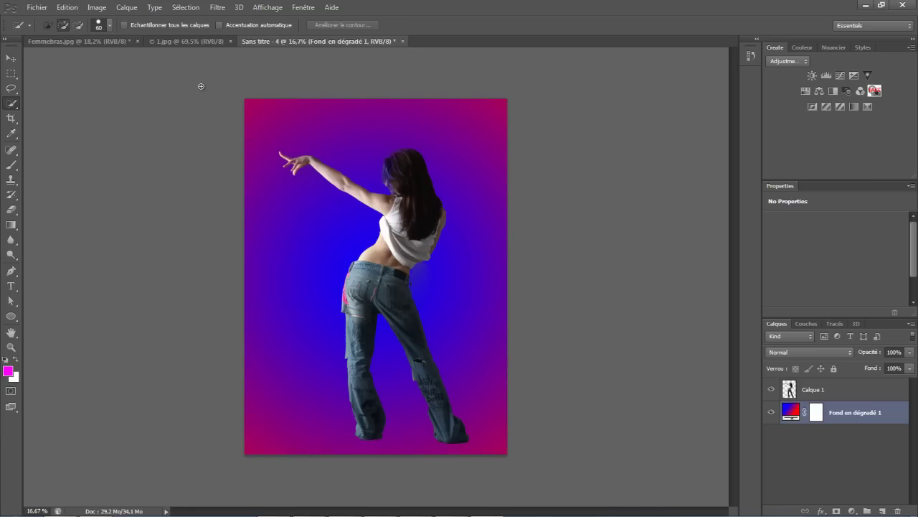
{"action": "left_click", "coordinate": [190, 40]}
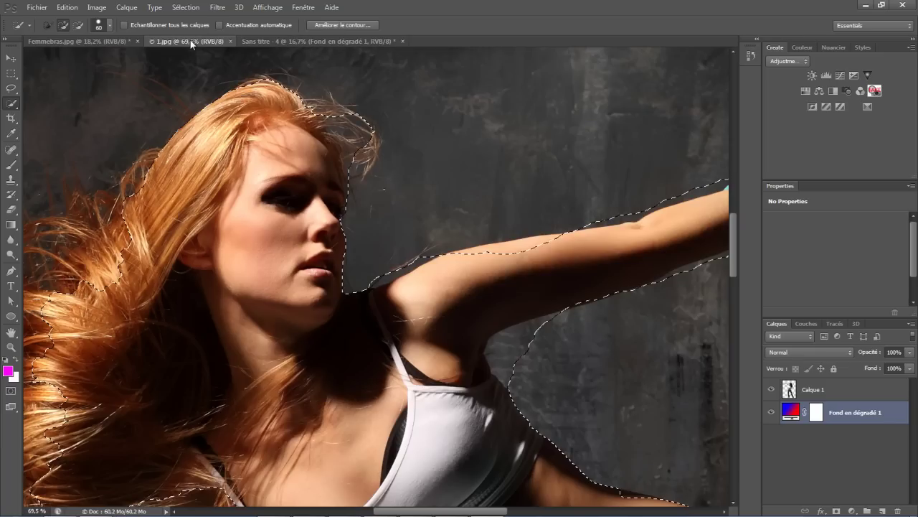
Add a Black & White adjustment layer with the default preset over the selected woman in Femmebras.jpg.
{"action": "left_click", "coordinate": [106, 40]}
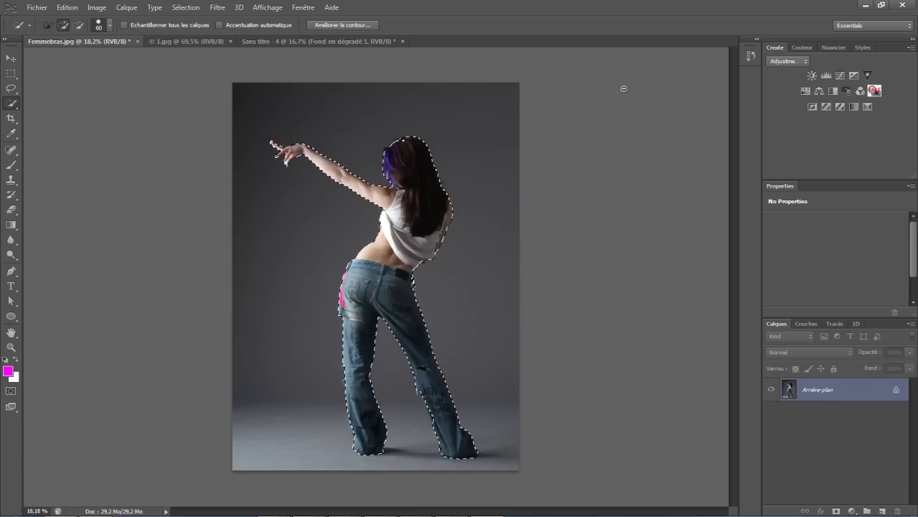
{"action": "left_click", "coordinate": [838, 92]}
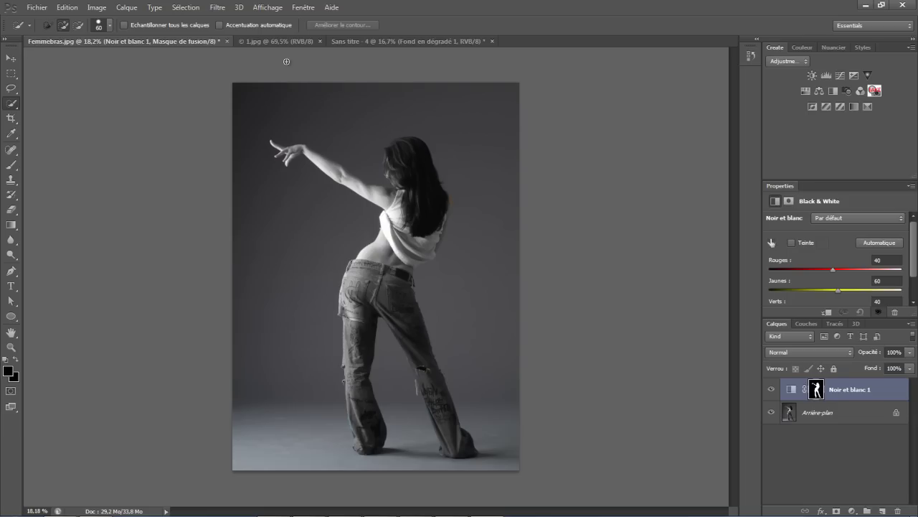
{"action": "left_click", "coordinate": [284, 41]}
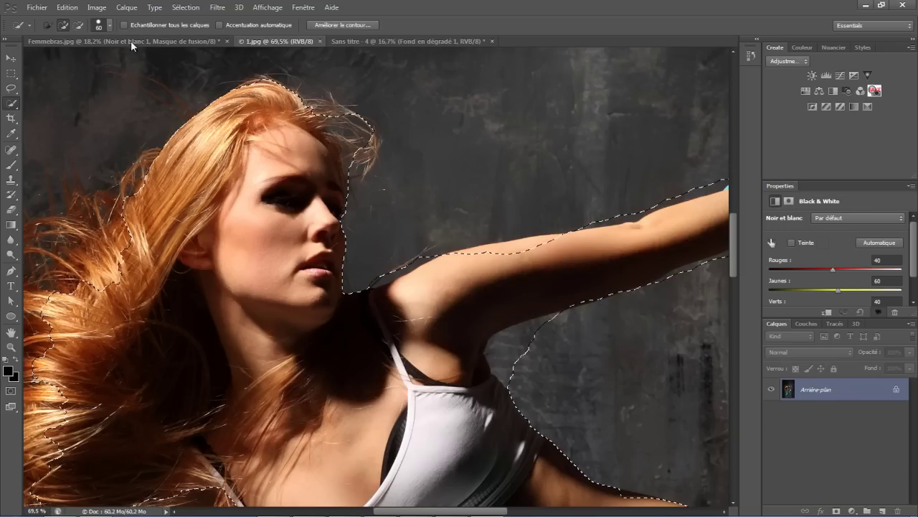
{"action": "left_click", "coordinate": [132, 41]}
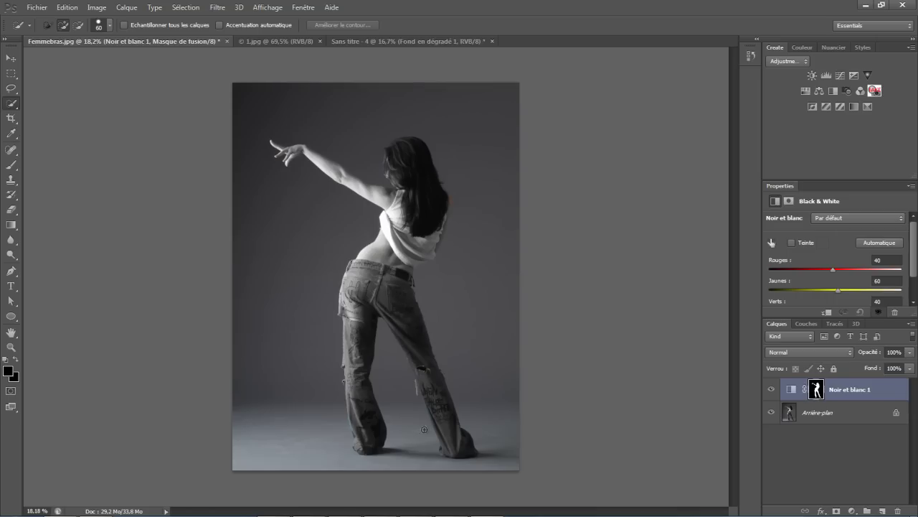
Erase parts of the Black & White adjustment's mask over the woman's jeans, hair and arm with the Eraser to restore their color.
{"action": "left_click", "coordinate": [11, 210]}
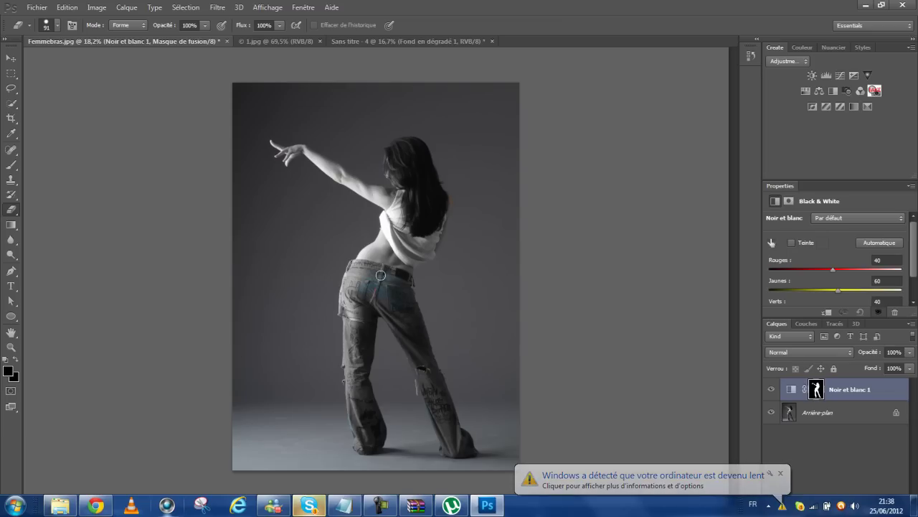
{"action": "mouse_move", "coordinate": [348, 271]}
{"action": "left_mouse_down"}
{"action": "mouse_move", "coordinate": [360, 279]}
{"action": "mouse_move", "coordinate": [359, 304]}
{"action": "mouse_move", "coordinate": [383, 303]}
{"action": "left_mouse_up"}
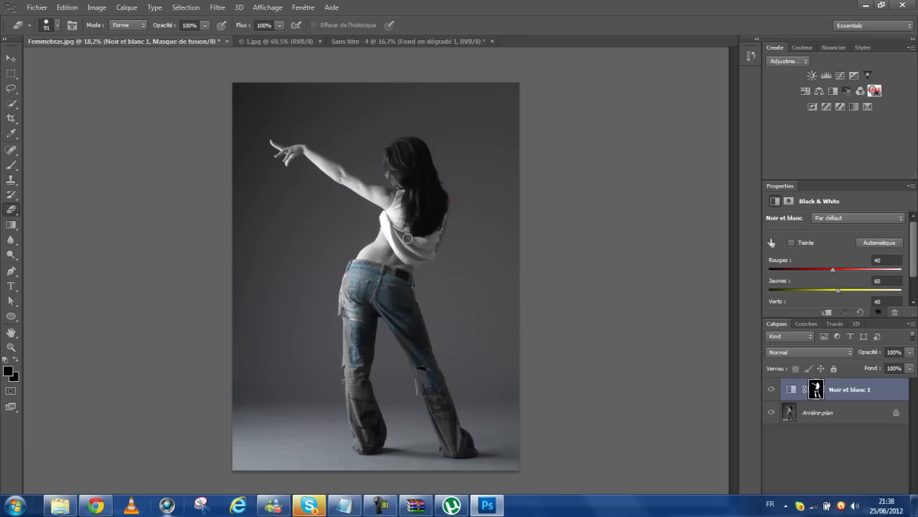
{"action": "mouse_move", "coordinate": [408, 220]}
{"action": "left_mouse_down"}
{"action": "mouse_move", "coordinate": [416, 162]}
{"action": "mouse_move", "coordinate": [424, 219]}
{"action": "mouse_move", "coordinate": [410, 175]}
{"action": "left_mouse_up"}
{"action": "mouse_move", "coordinate": [316, 158]}
{"action": "left_mouse_down"}
{"action": "mouse_move", "coordinate": [398, 214]}
{"action": "mouse_move", "coordinate": [388, 188]}
{"action": "mouse_move", "coordinate": [437, 209]}
{"action": "mouse_move", "coordinate": [417, 196]}
{"action": "mouse_move", "coordinate": [415, 167]}
{"action": "mouse_move", "coordinate": [406, 235]}
{"action": "left_mouse_up"}
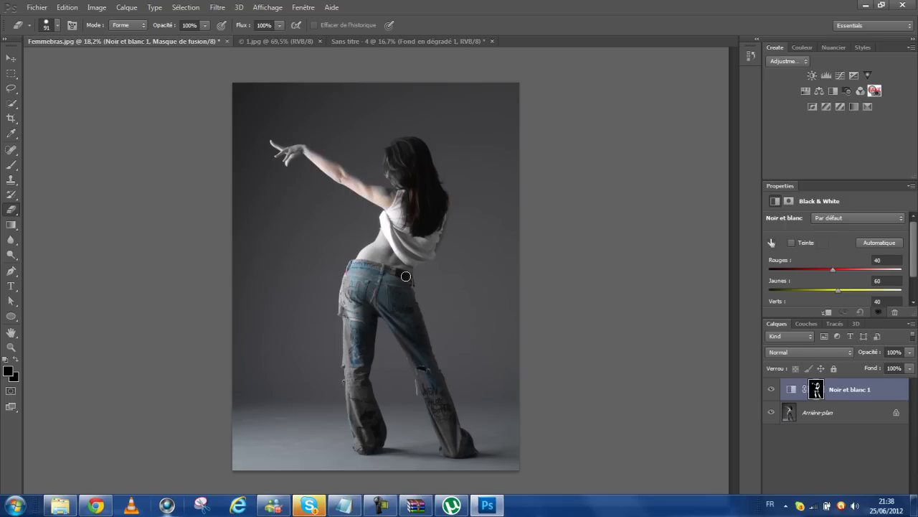